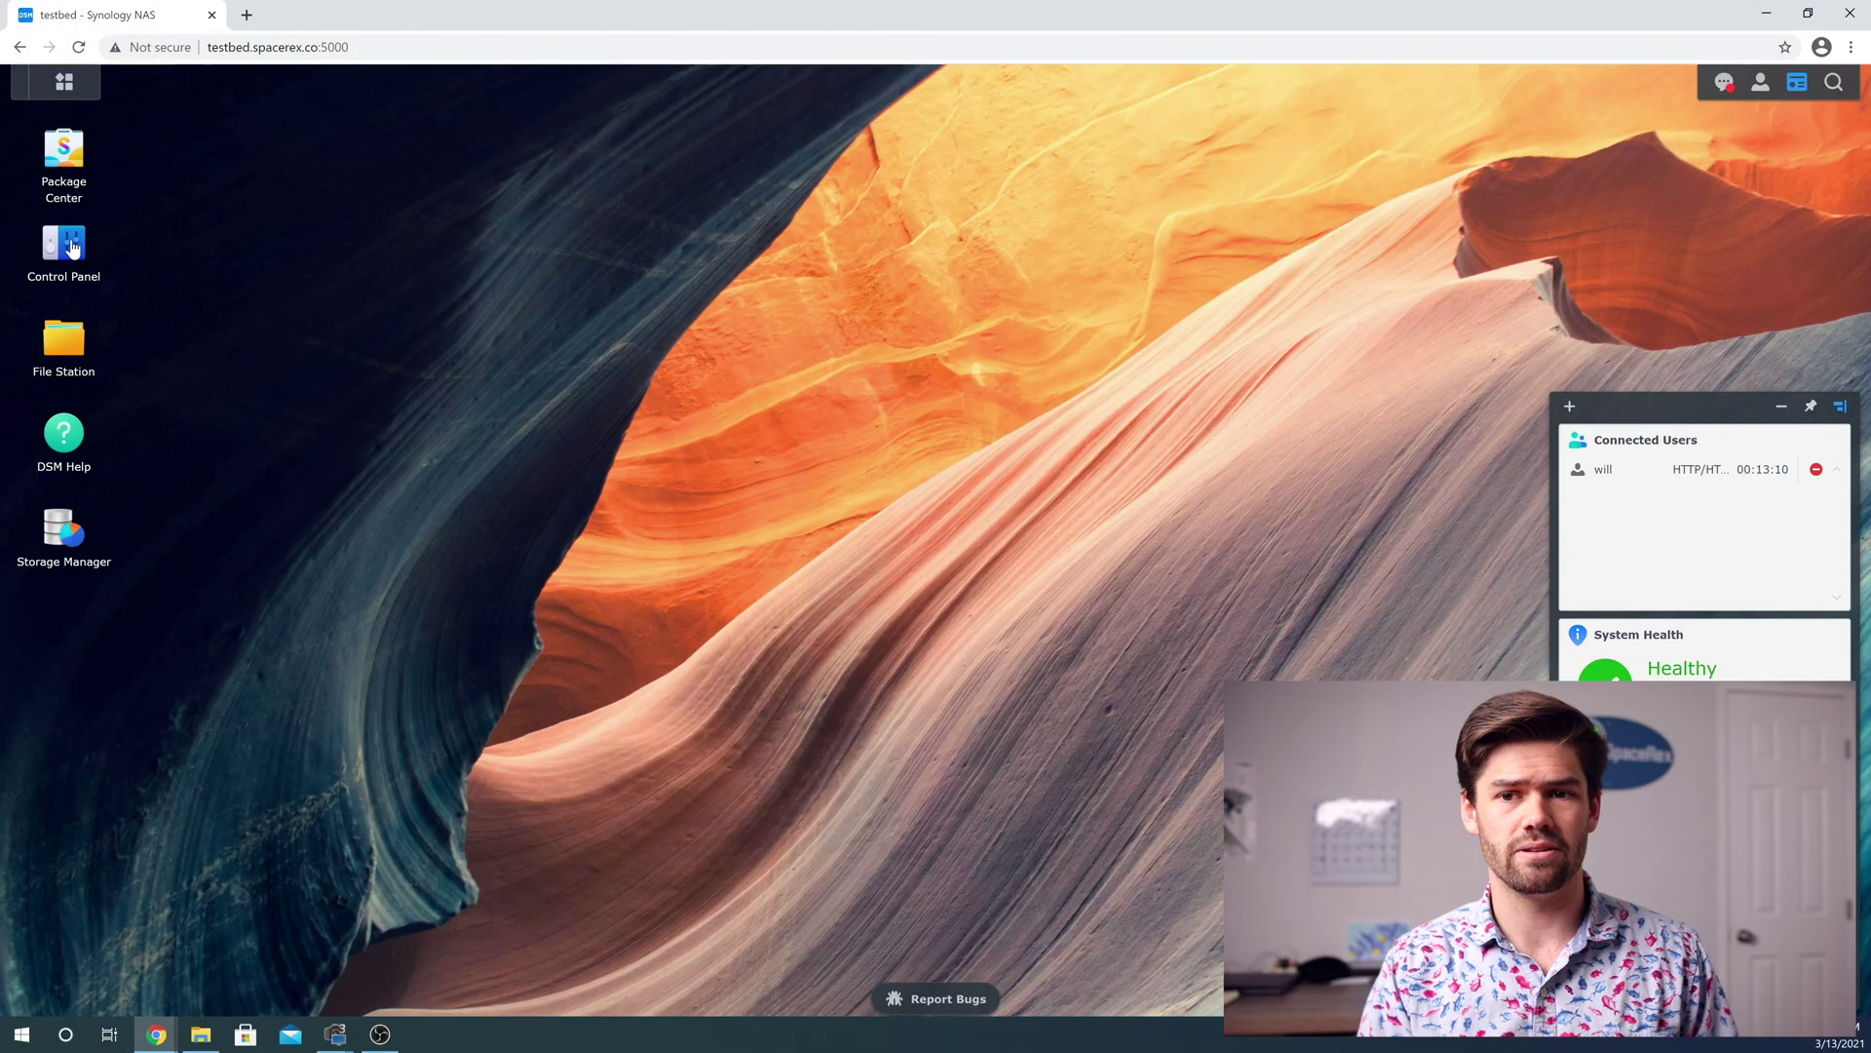
Step: Open Control Panel's File Services to show SMB enabled under workgroup WORKGROUP
{"action": "left_click", "coordinate": [64, 243]}
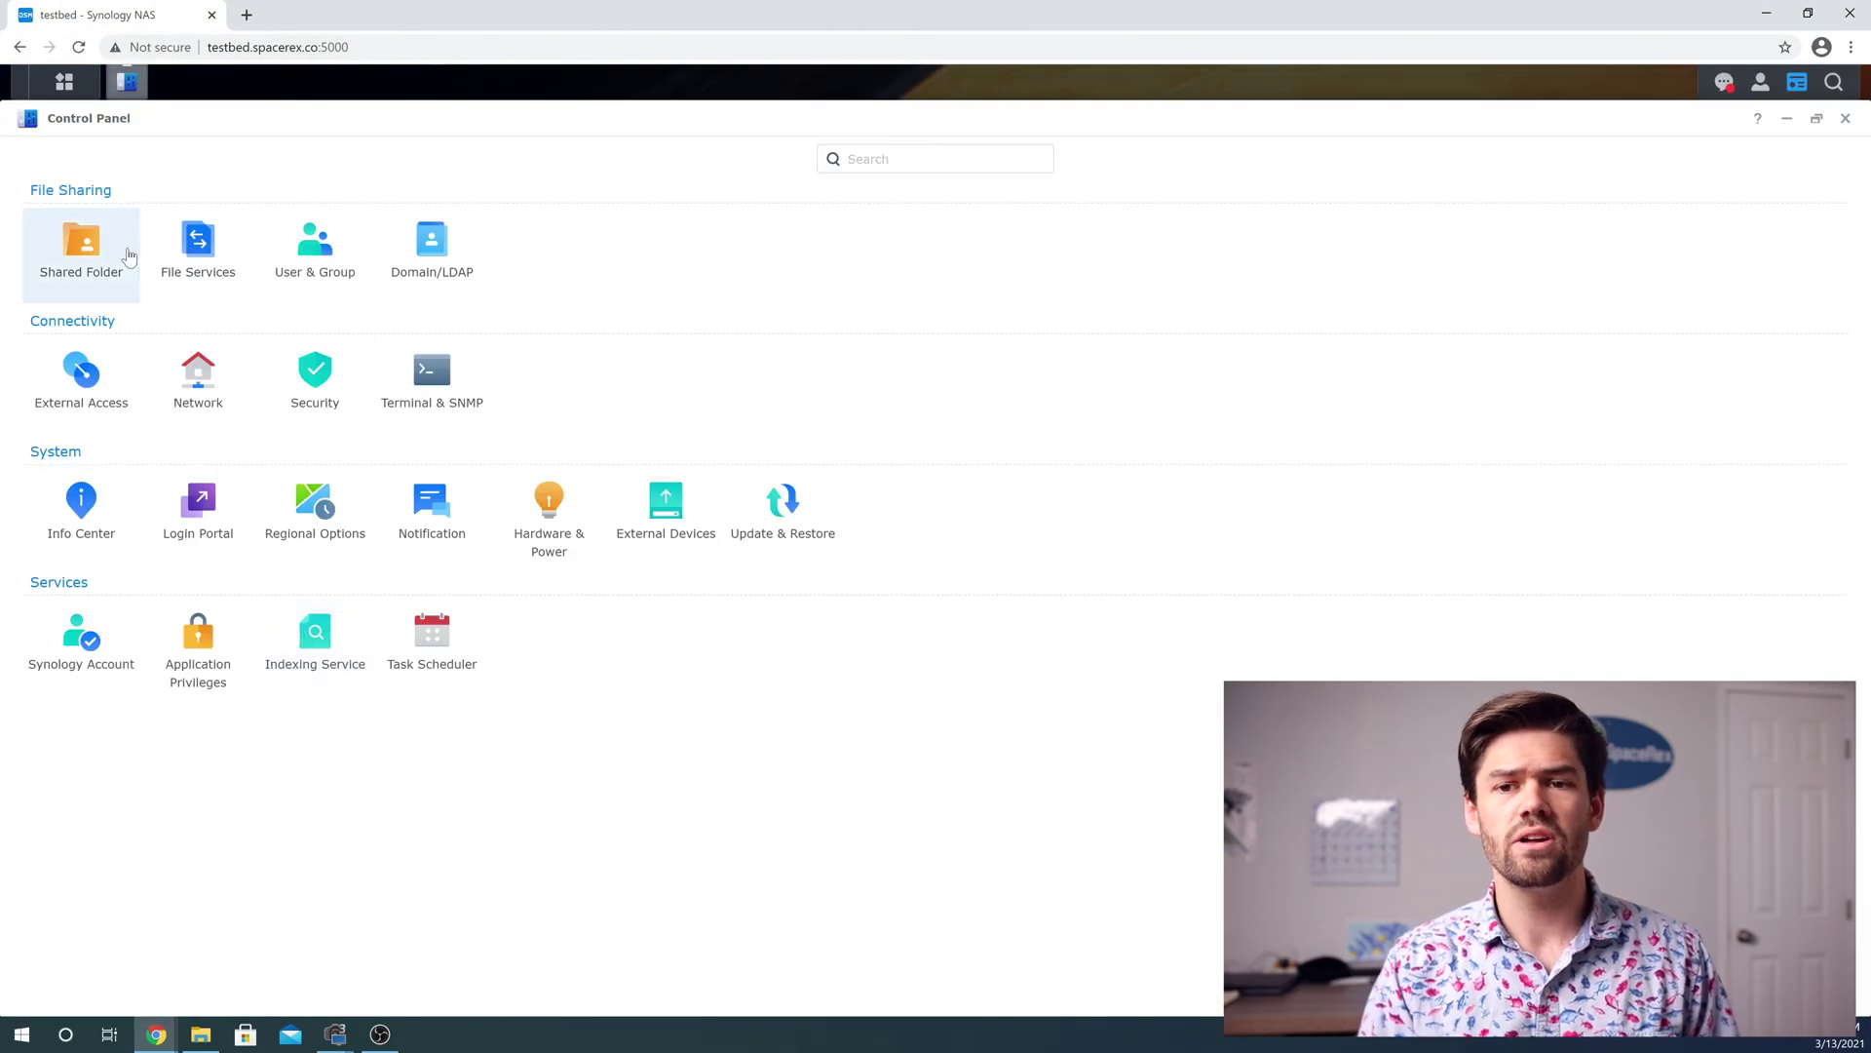
{"action": "left_click", "coordinate": [199, 265]}
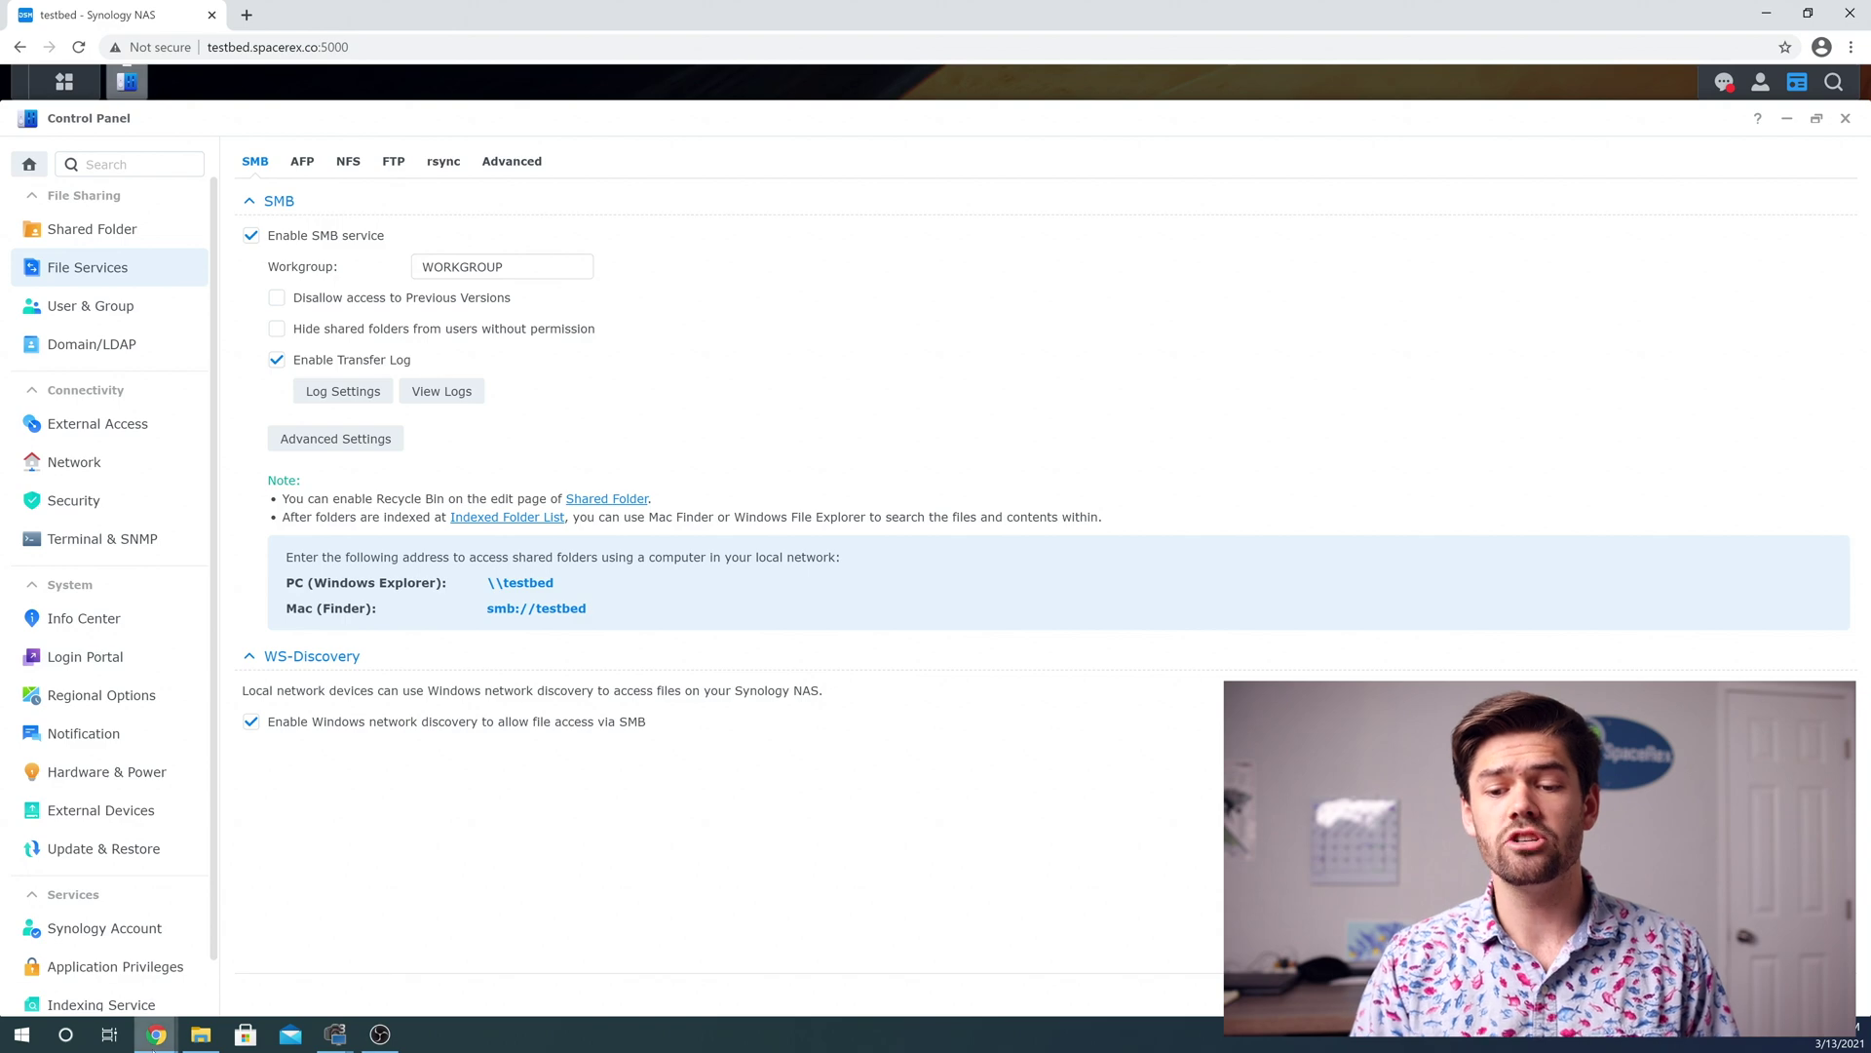
Step: In File Explorer, start mapping a network drive from This PC, with W: proposed
{"action": "left_click", "coordinate": [201, 1036]}
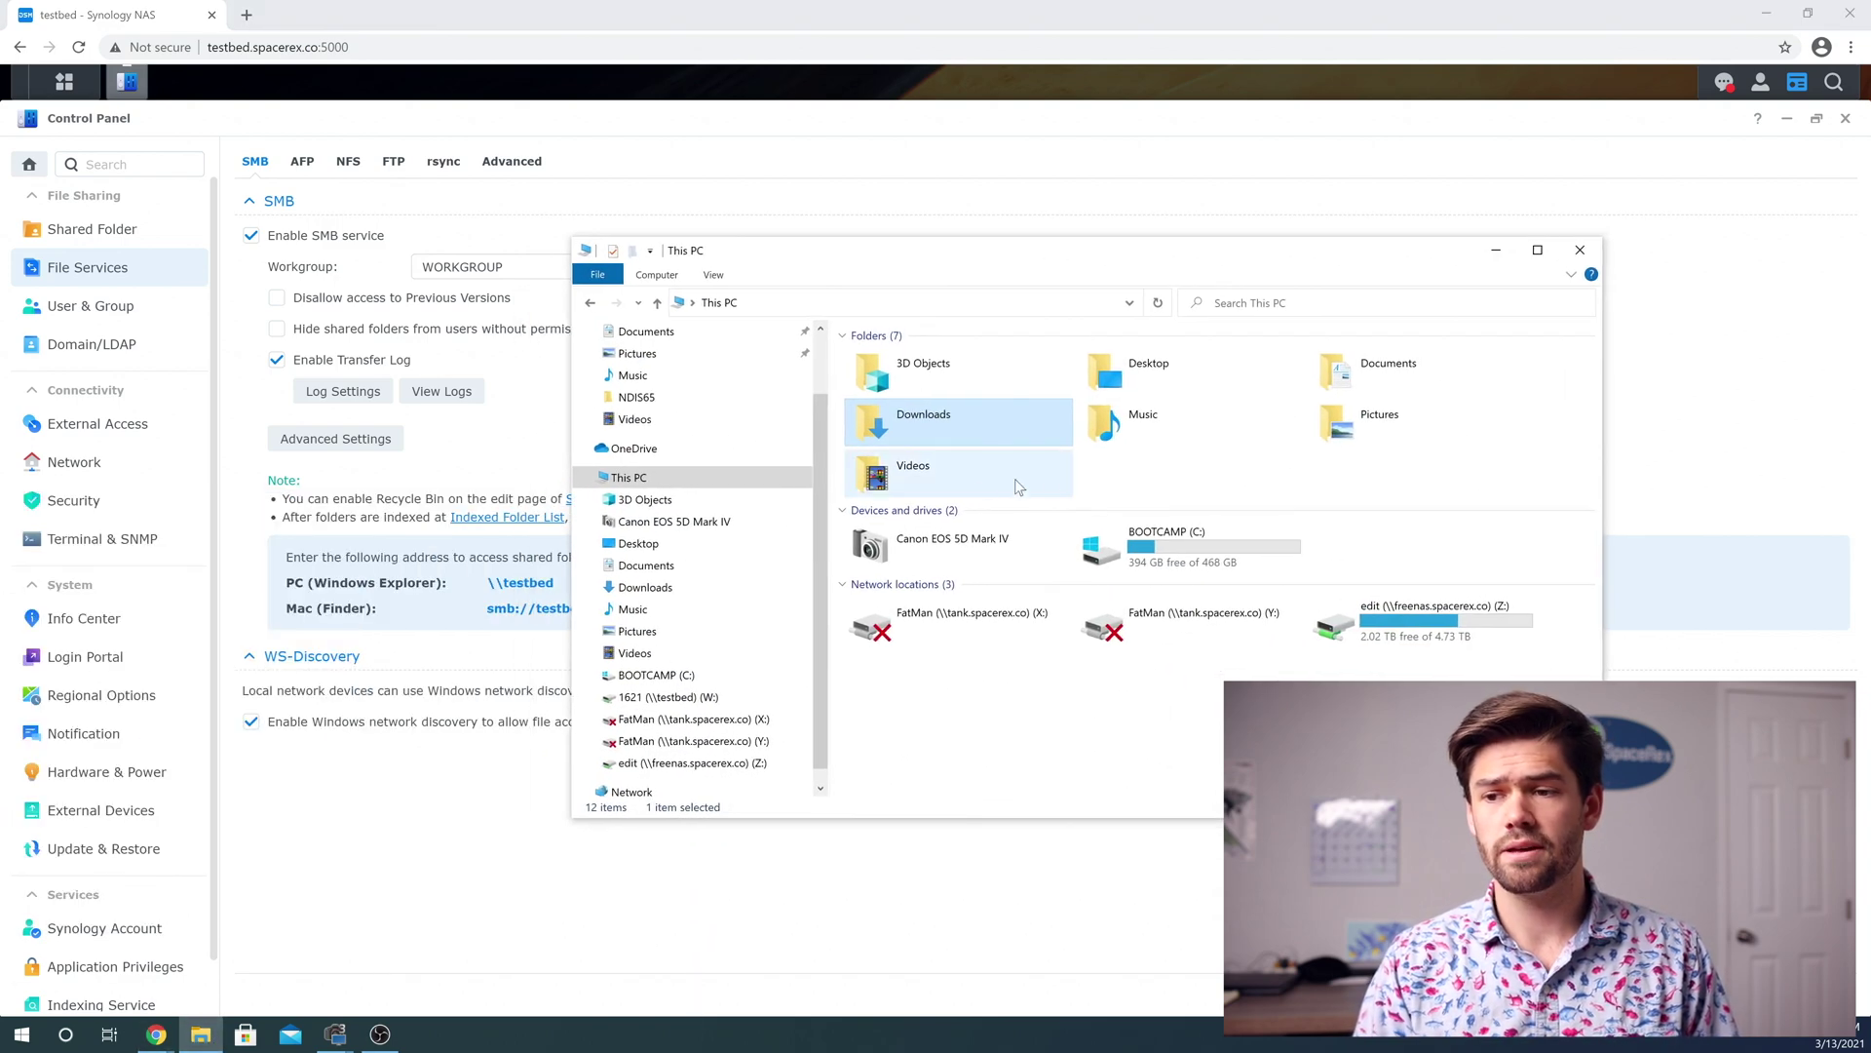
{"action": "right_click", "coordinate": [634, 482]}
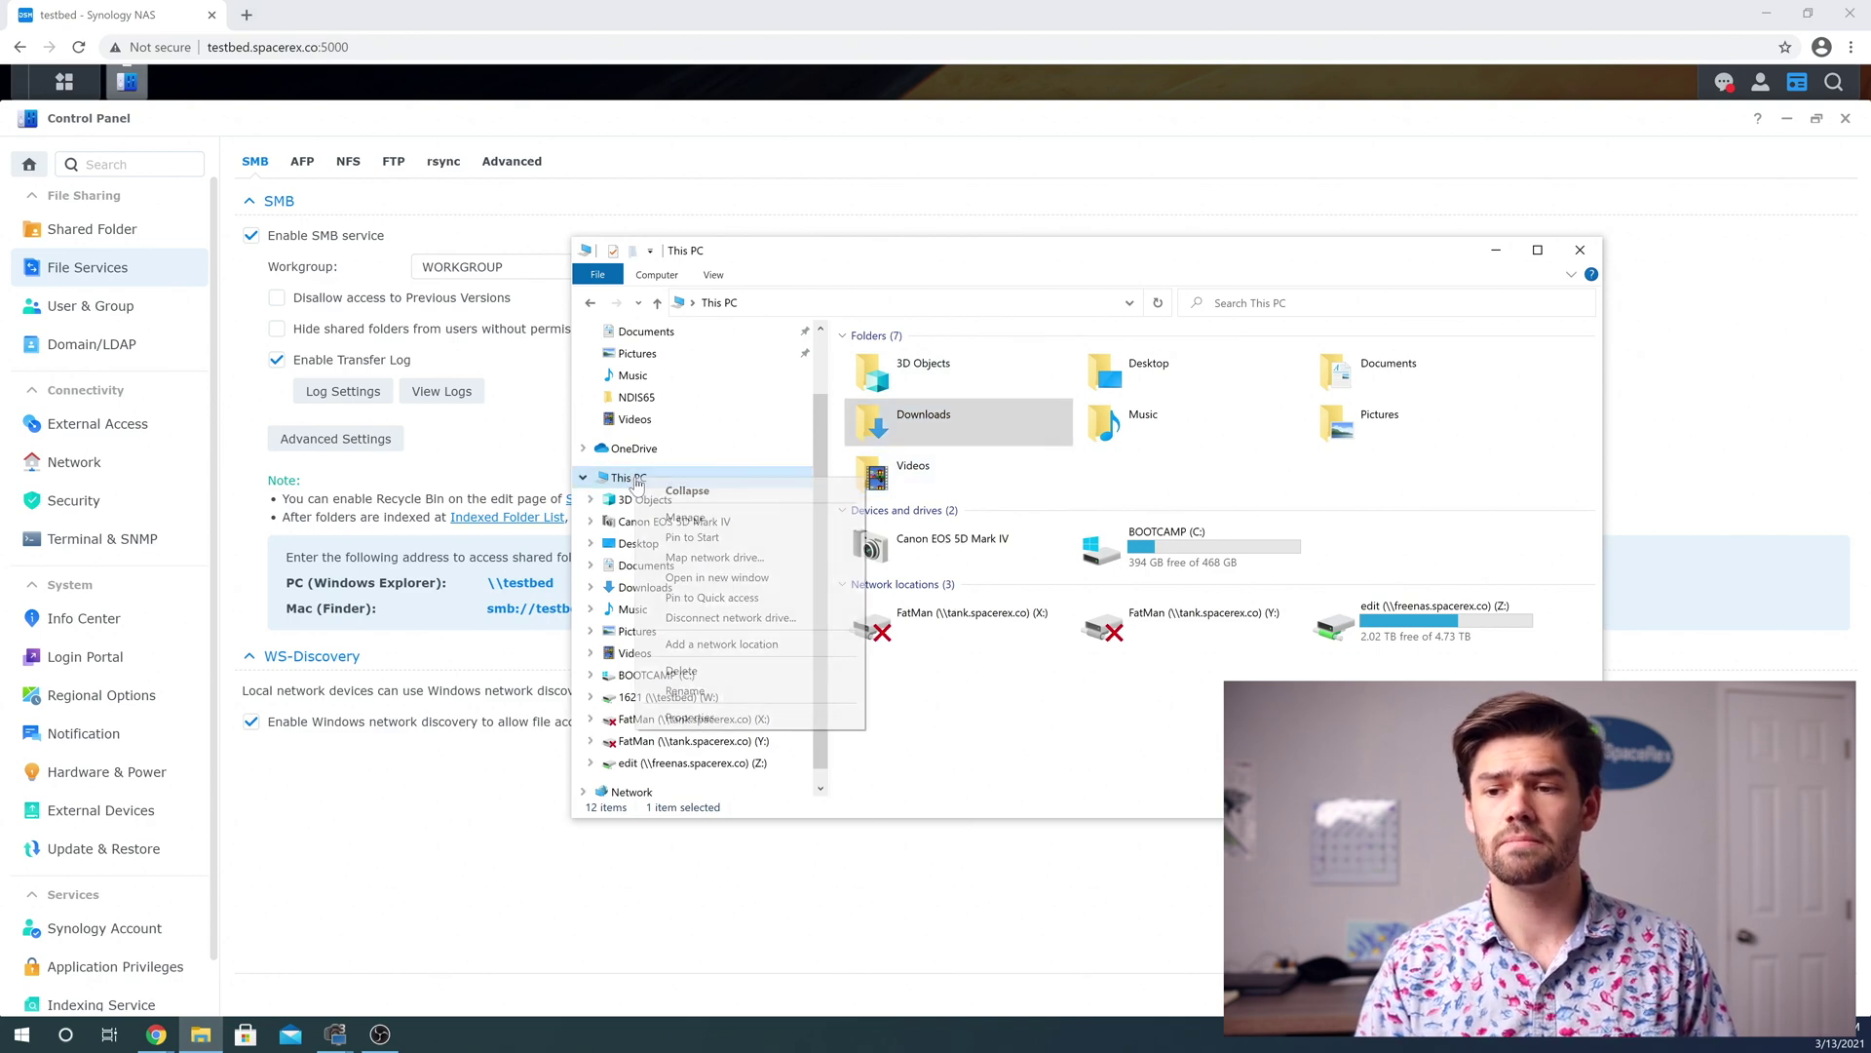
{"action": "left_click", "coordinate": [740, 558]}
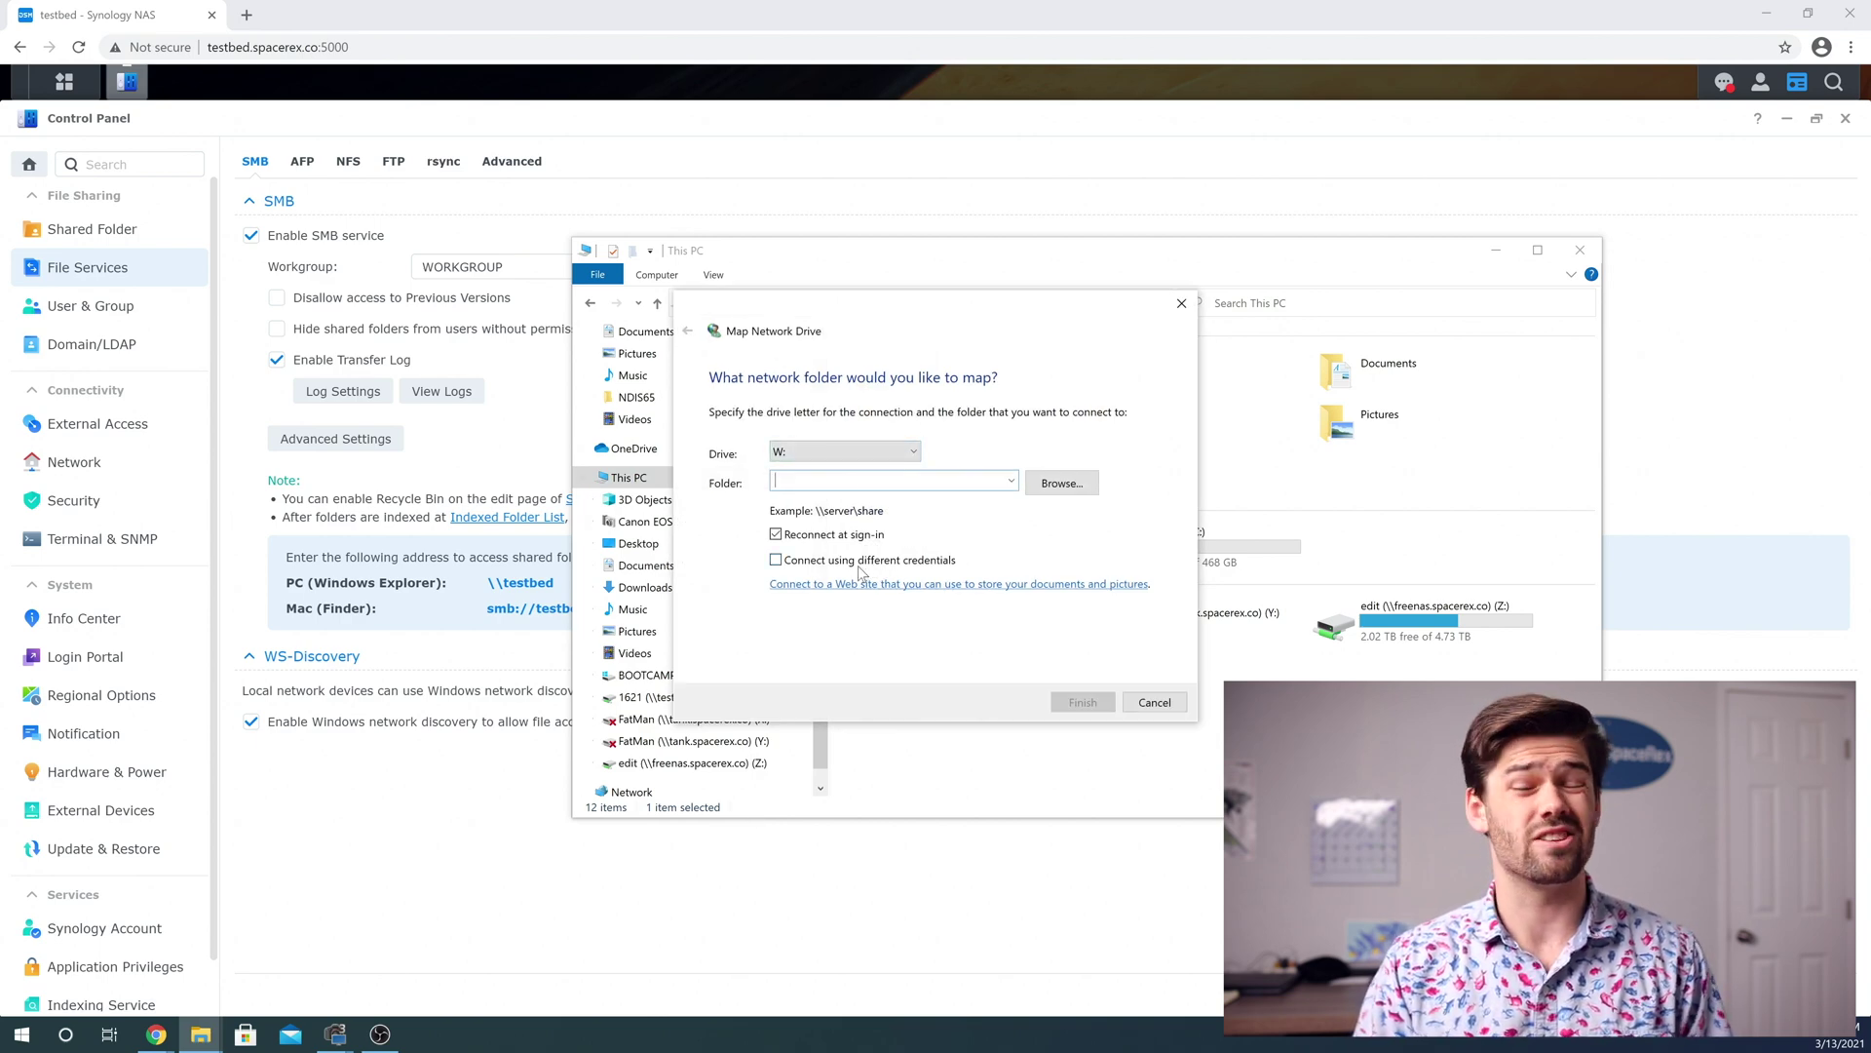
{"action": "left_click", "coordinate": [914, 453]}
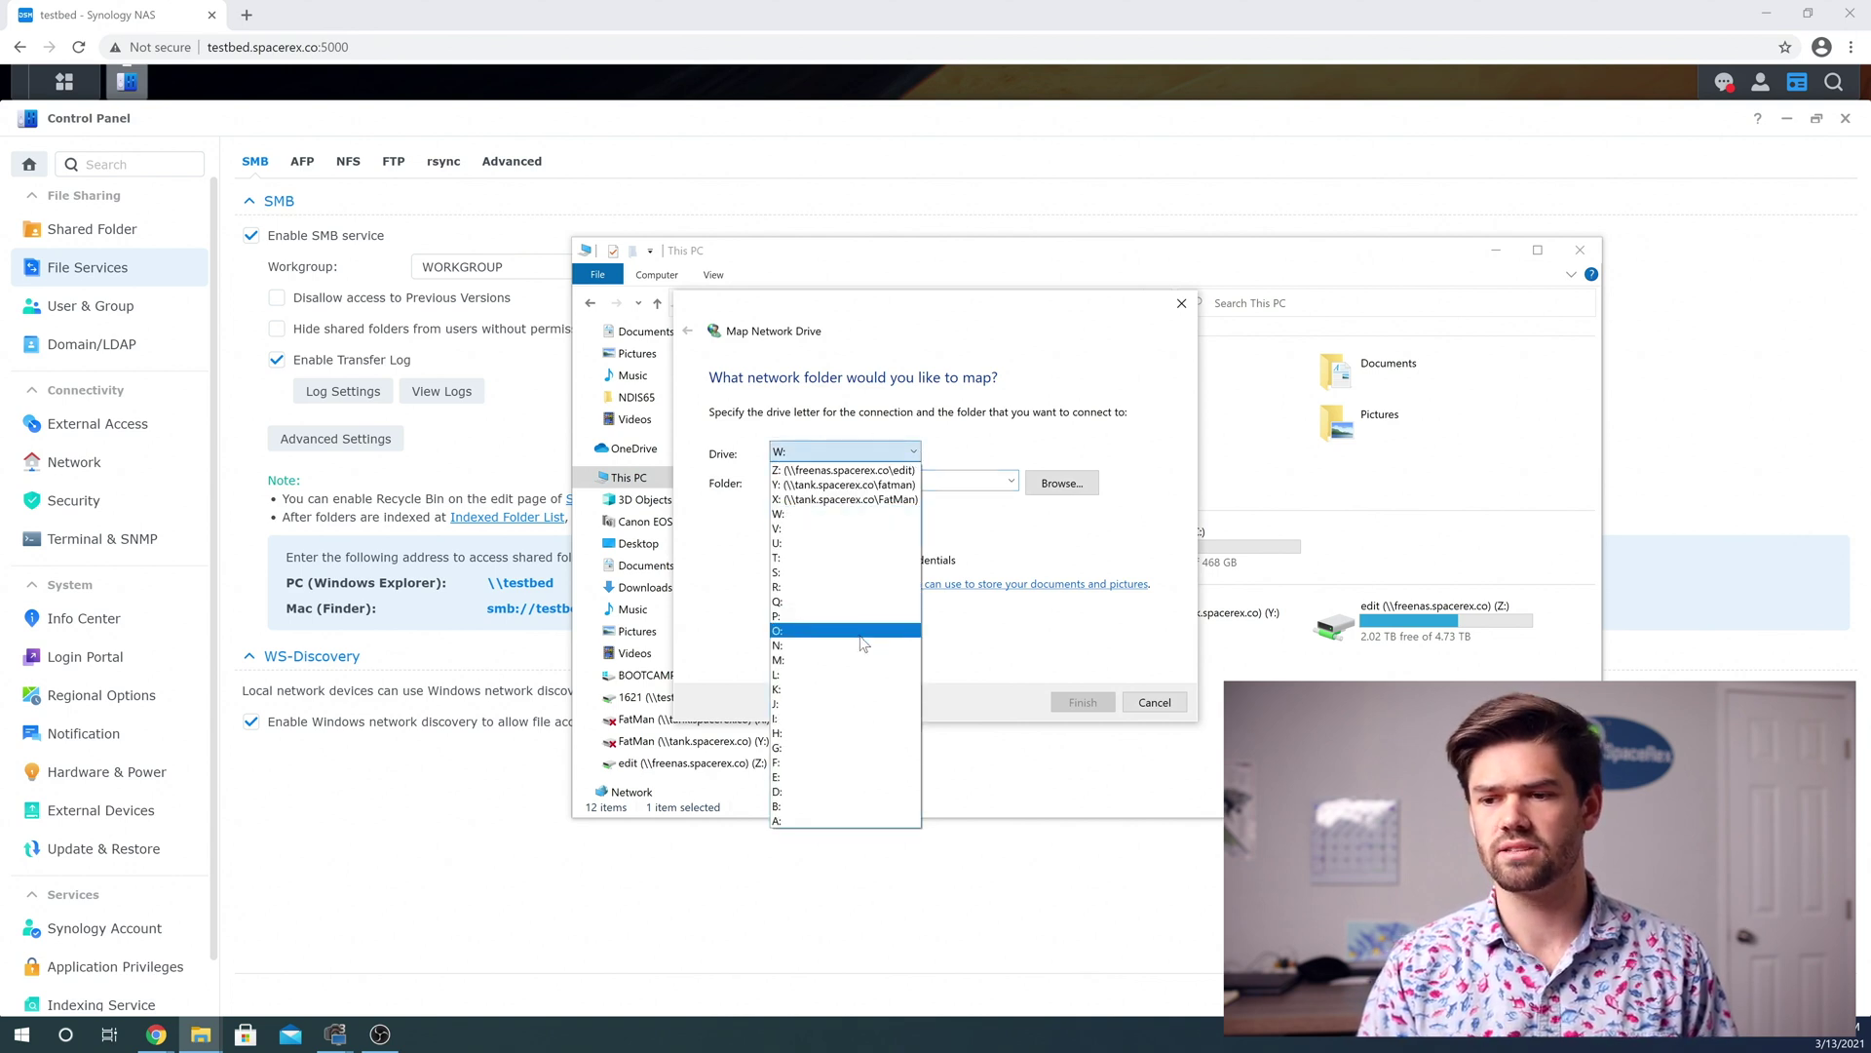
Step: Keep drive W:, enter folder path \\testbed, and check the share name 1621 on the NAS
{"action": "left_click", "coordinate": [846, 515]}
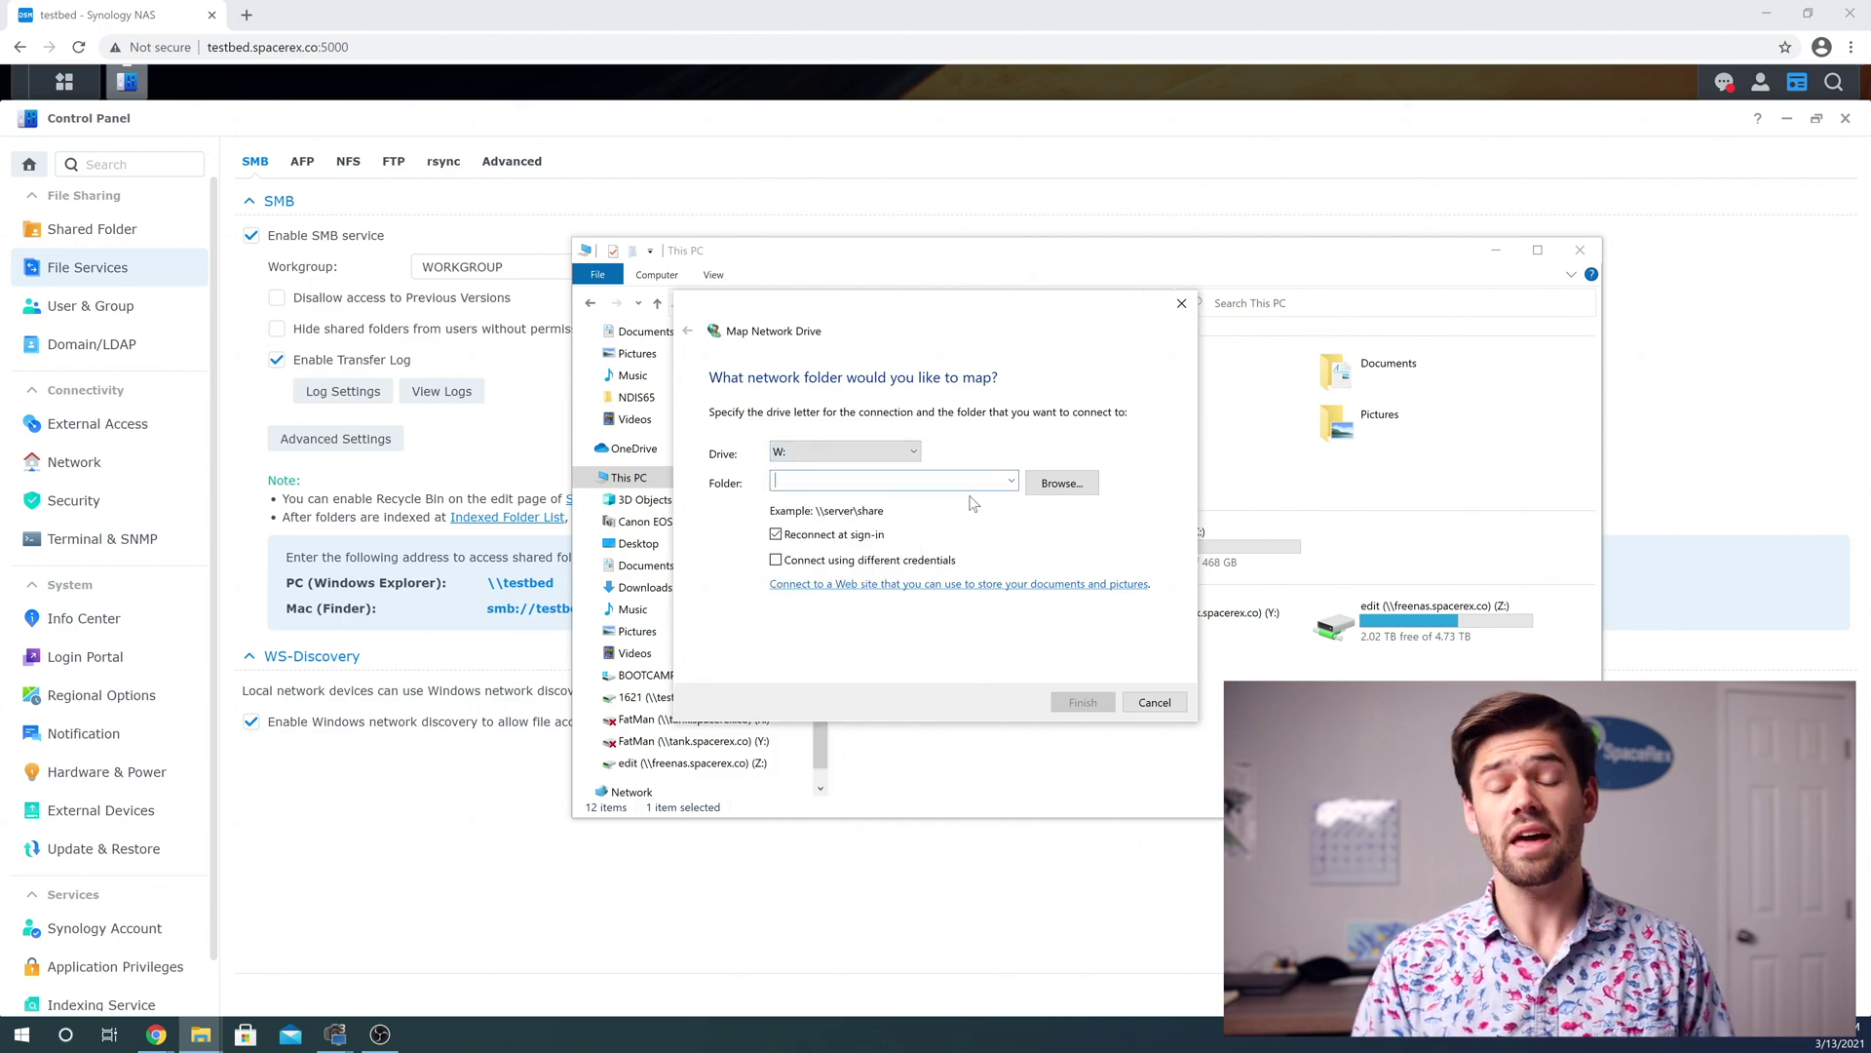
{"action": "type", "text": "\\"}
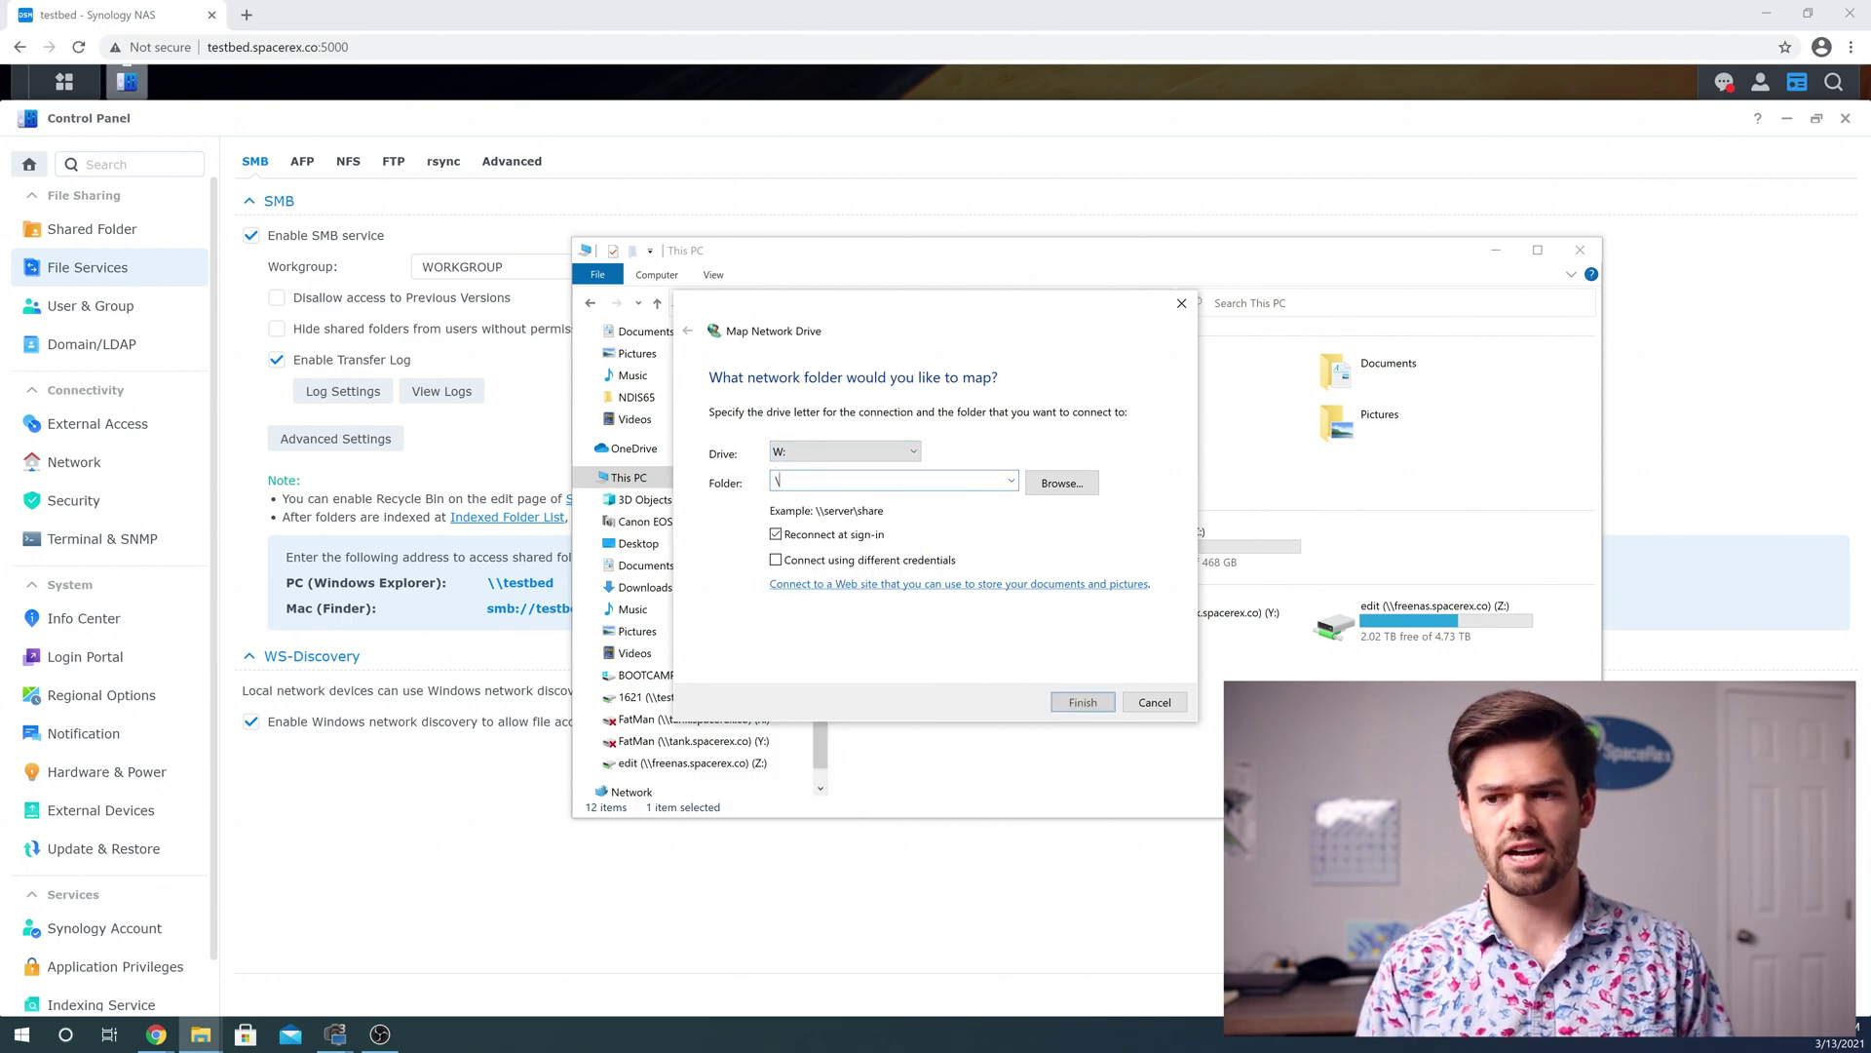
{"action": "type", "text": "\\testbed"}
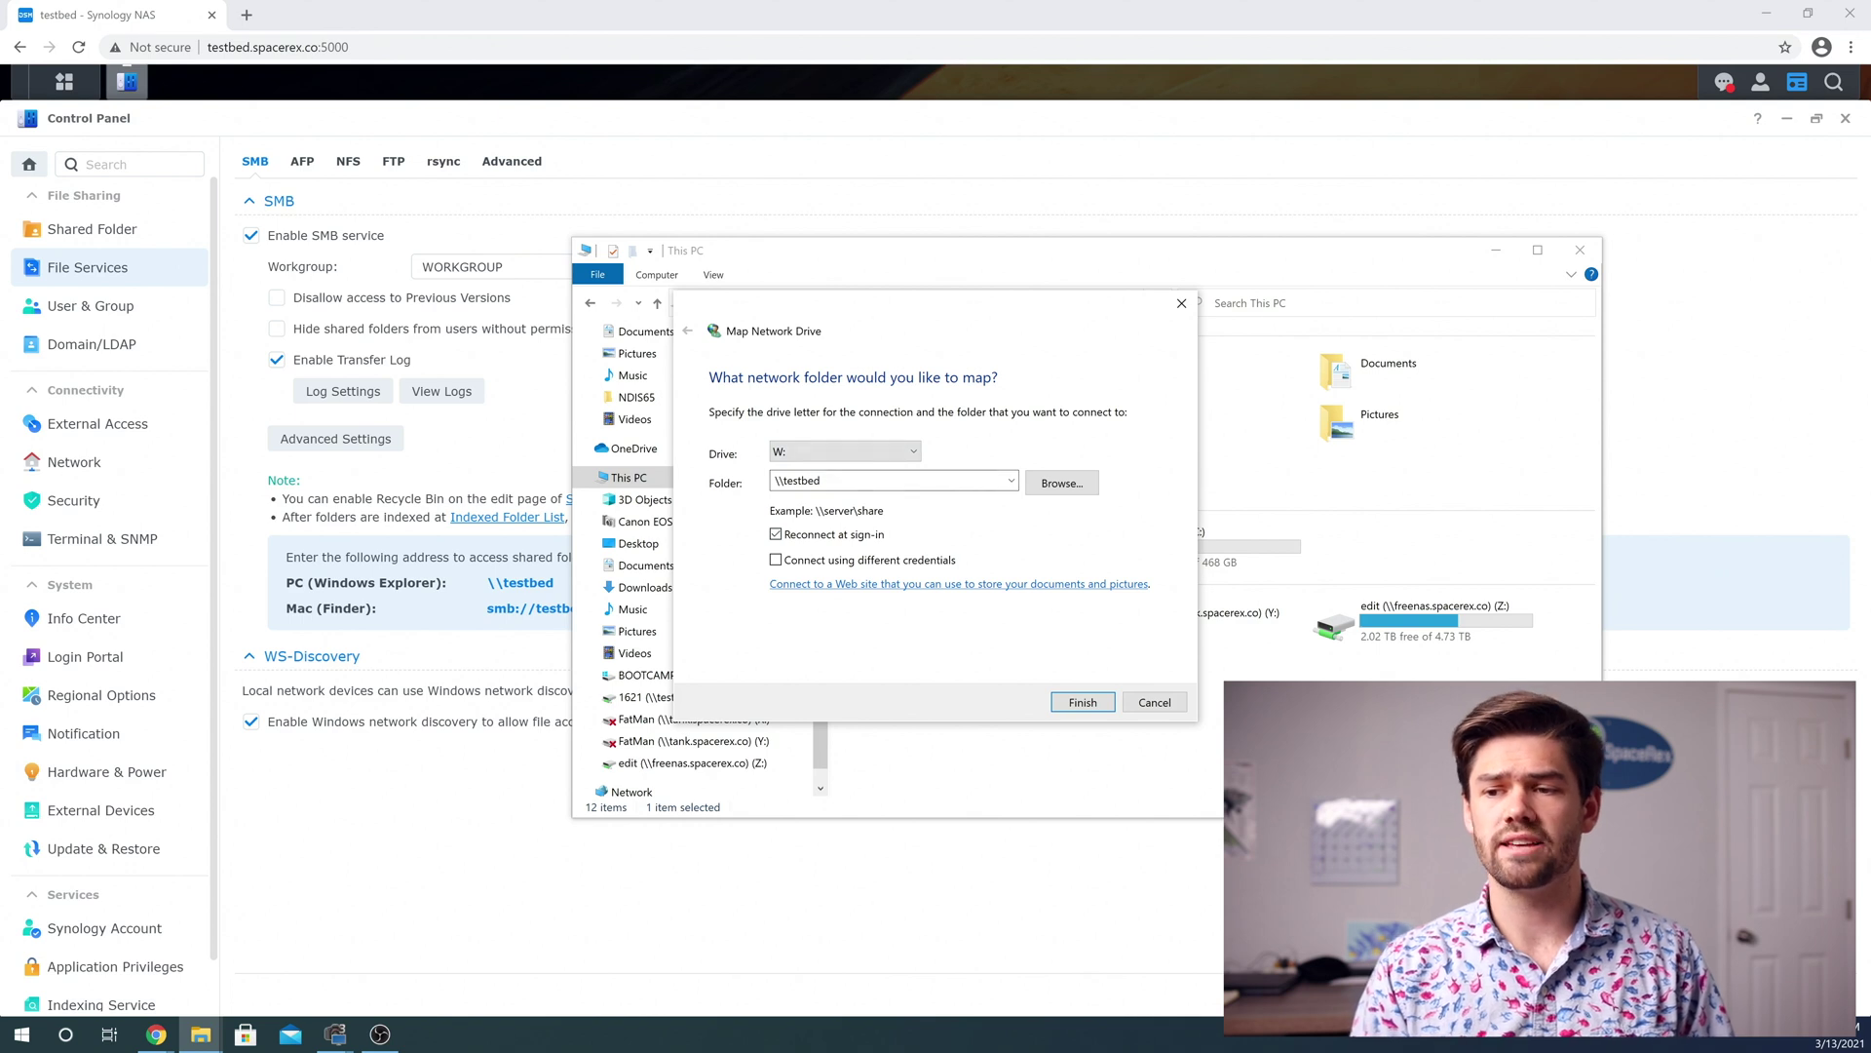
{"action": "key", "text": "ctrl+a"}
{"action": "key", "text": "End"}
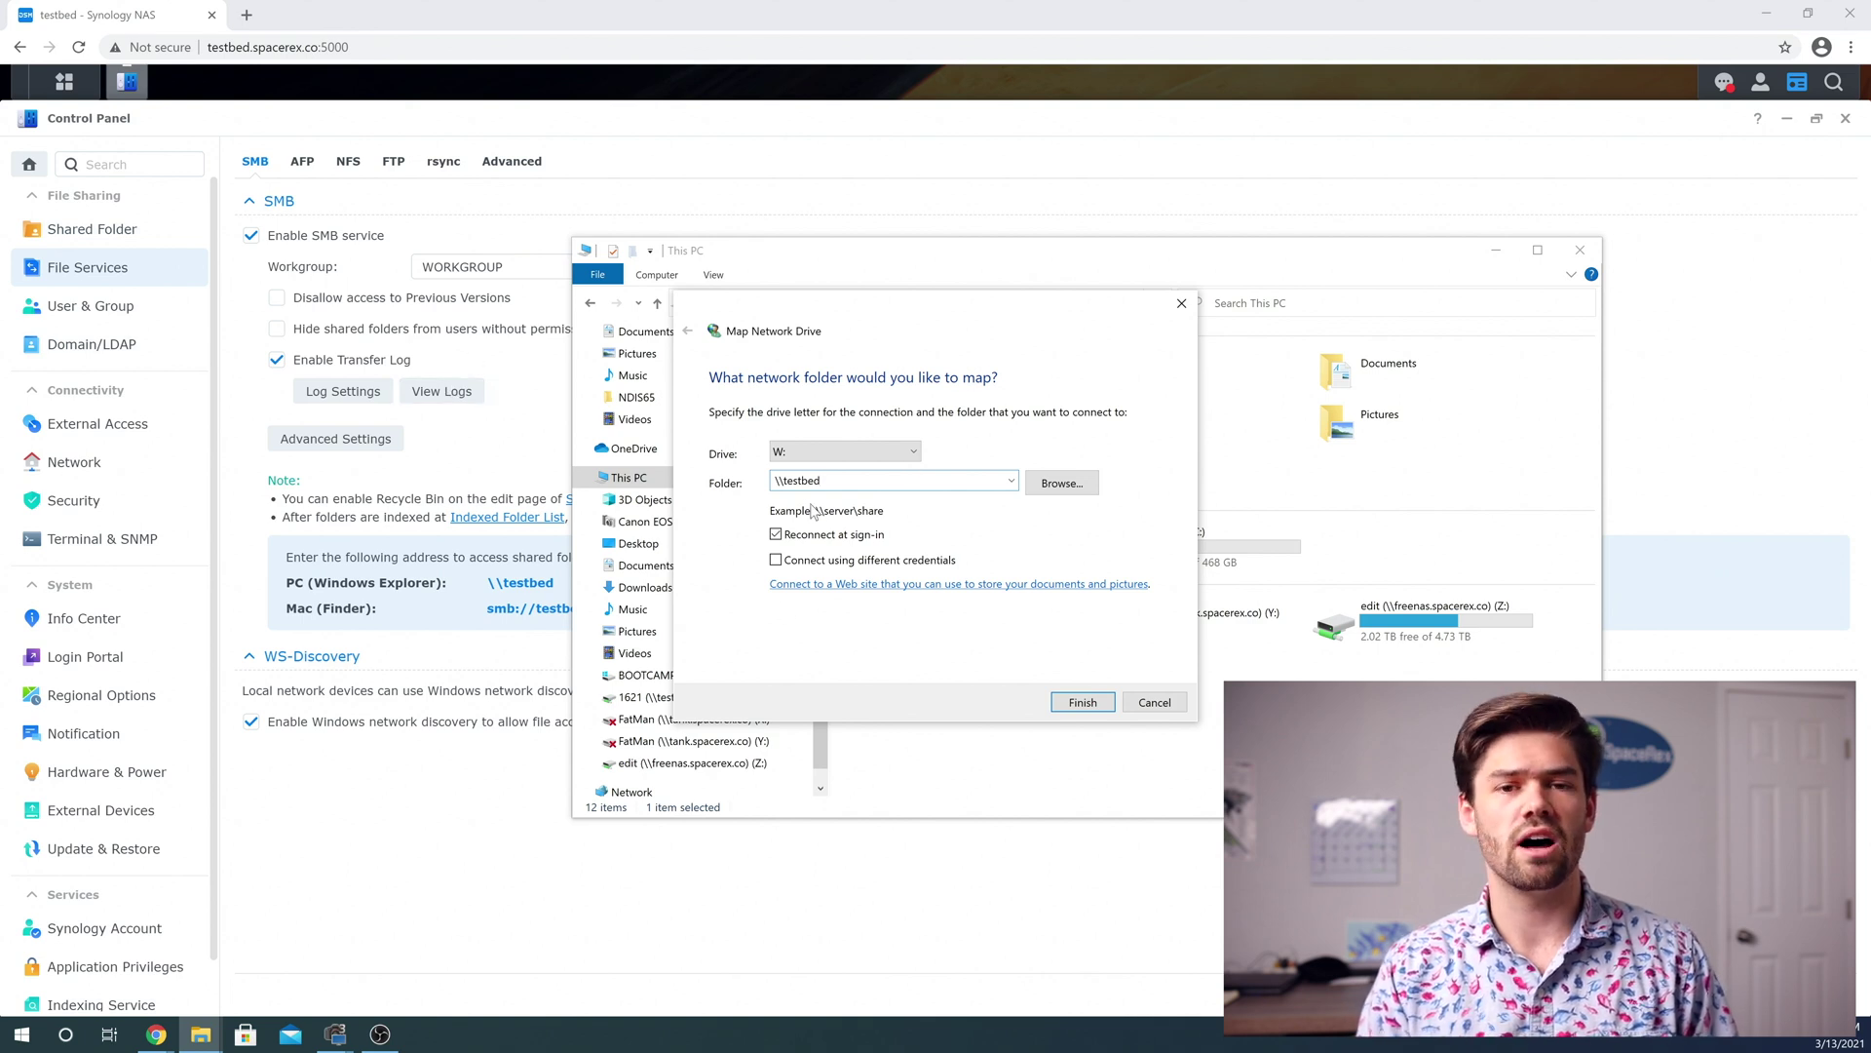
{"action": "left_click", "coordinate": [104, 241]}
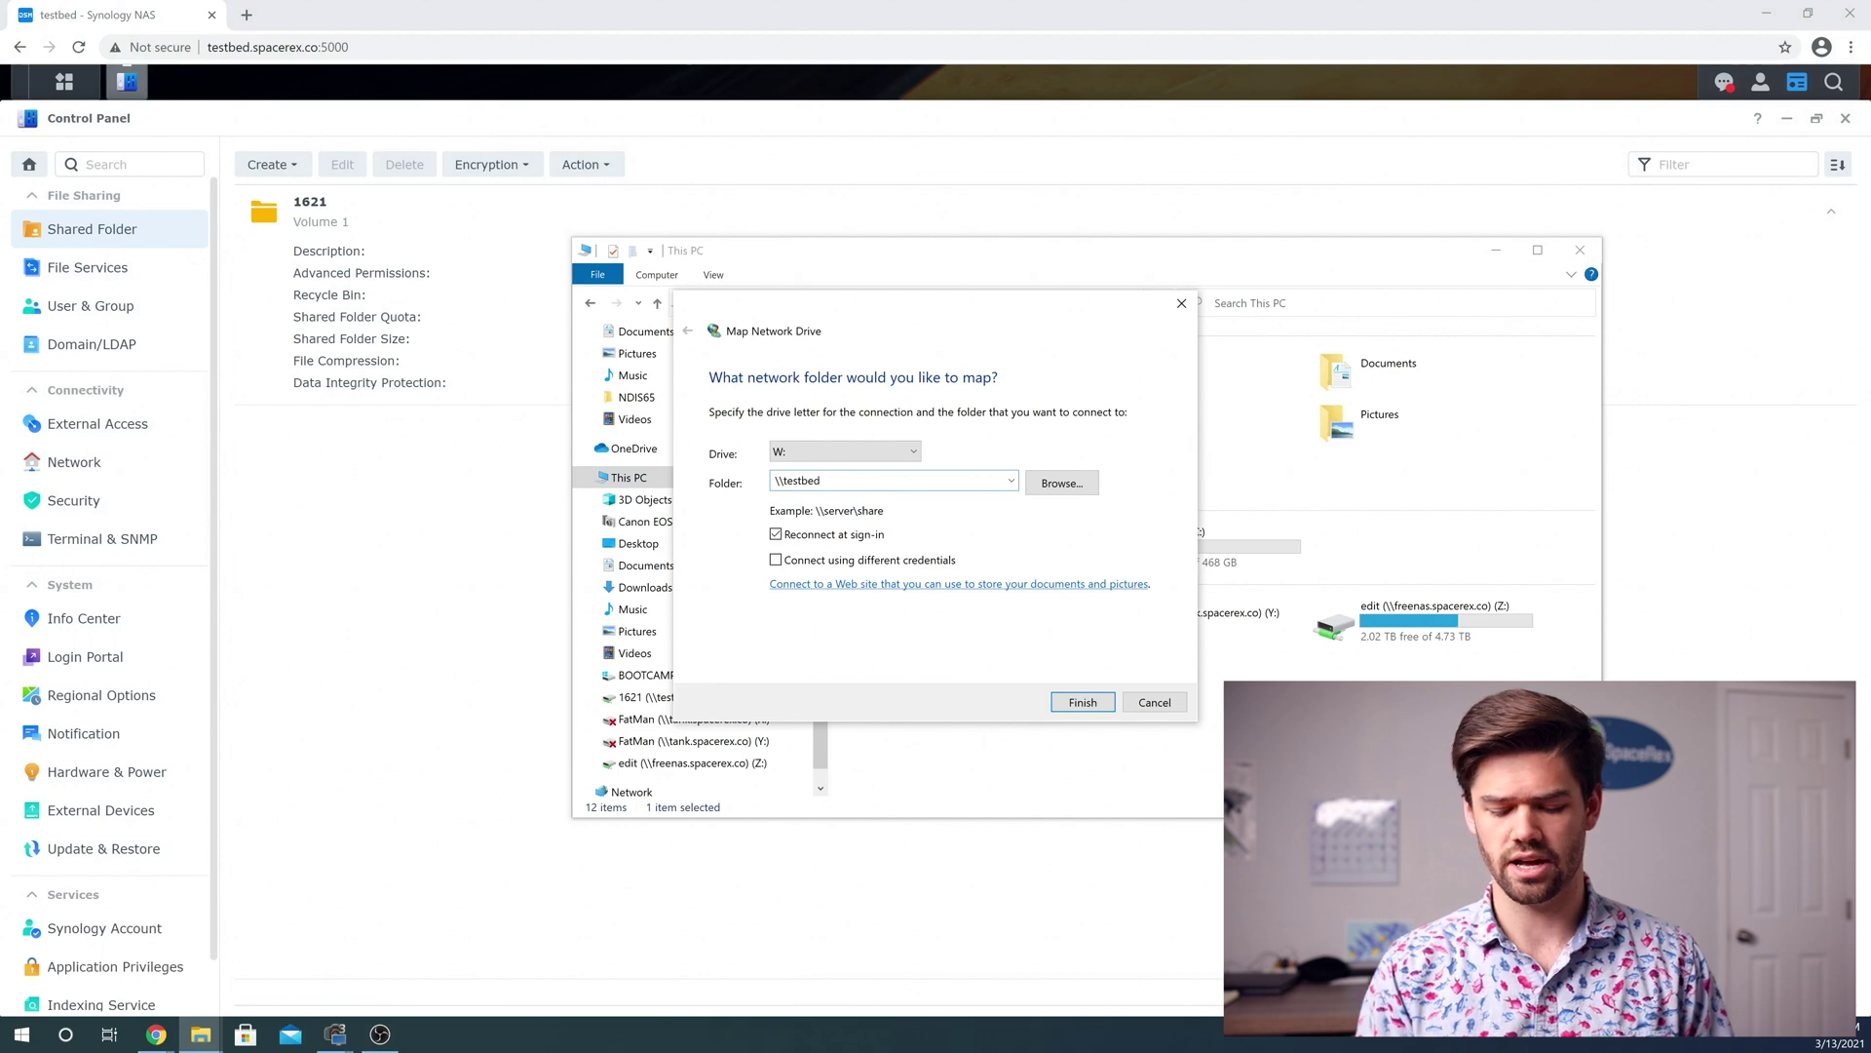
Step: Complete the W: mapping to \\testbed\1621 using different credentials
{"action": "type", "text": "\\\\testbed\\"}
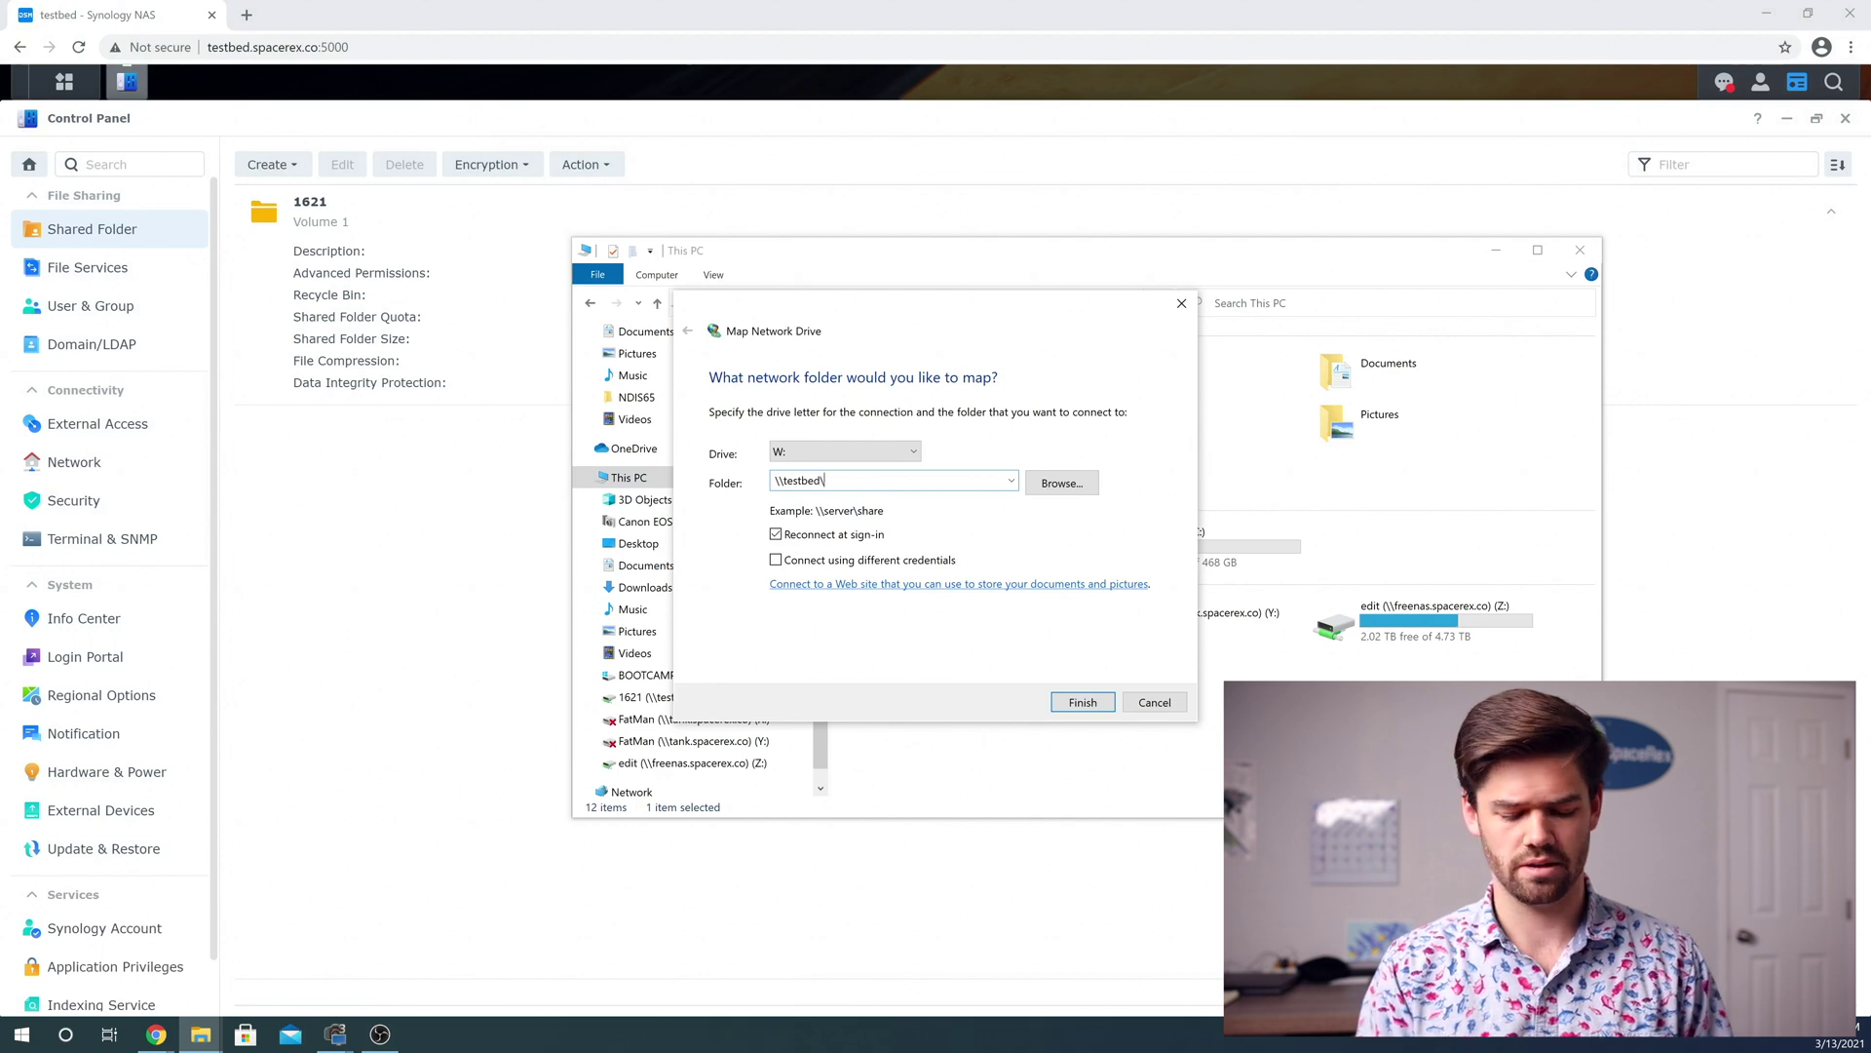
{"action": "type", "text": "1621"}
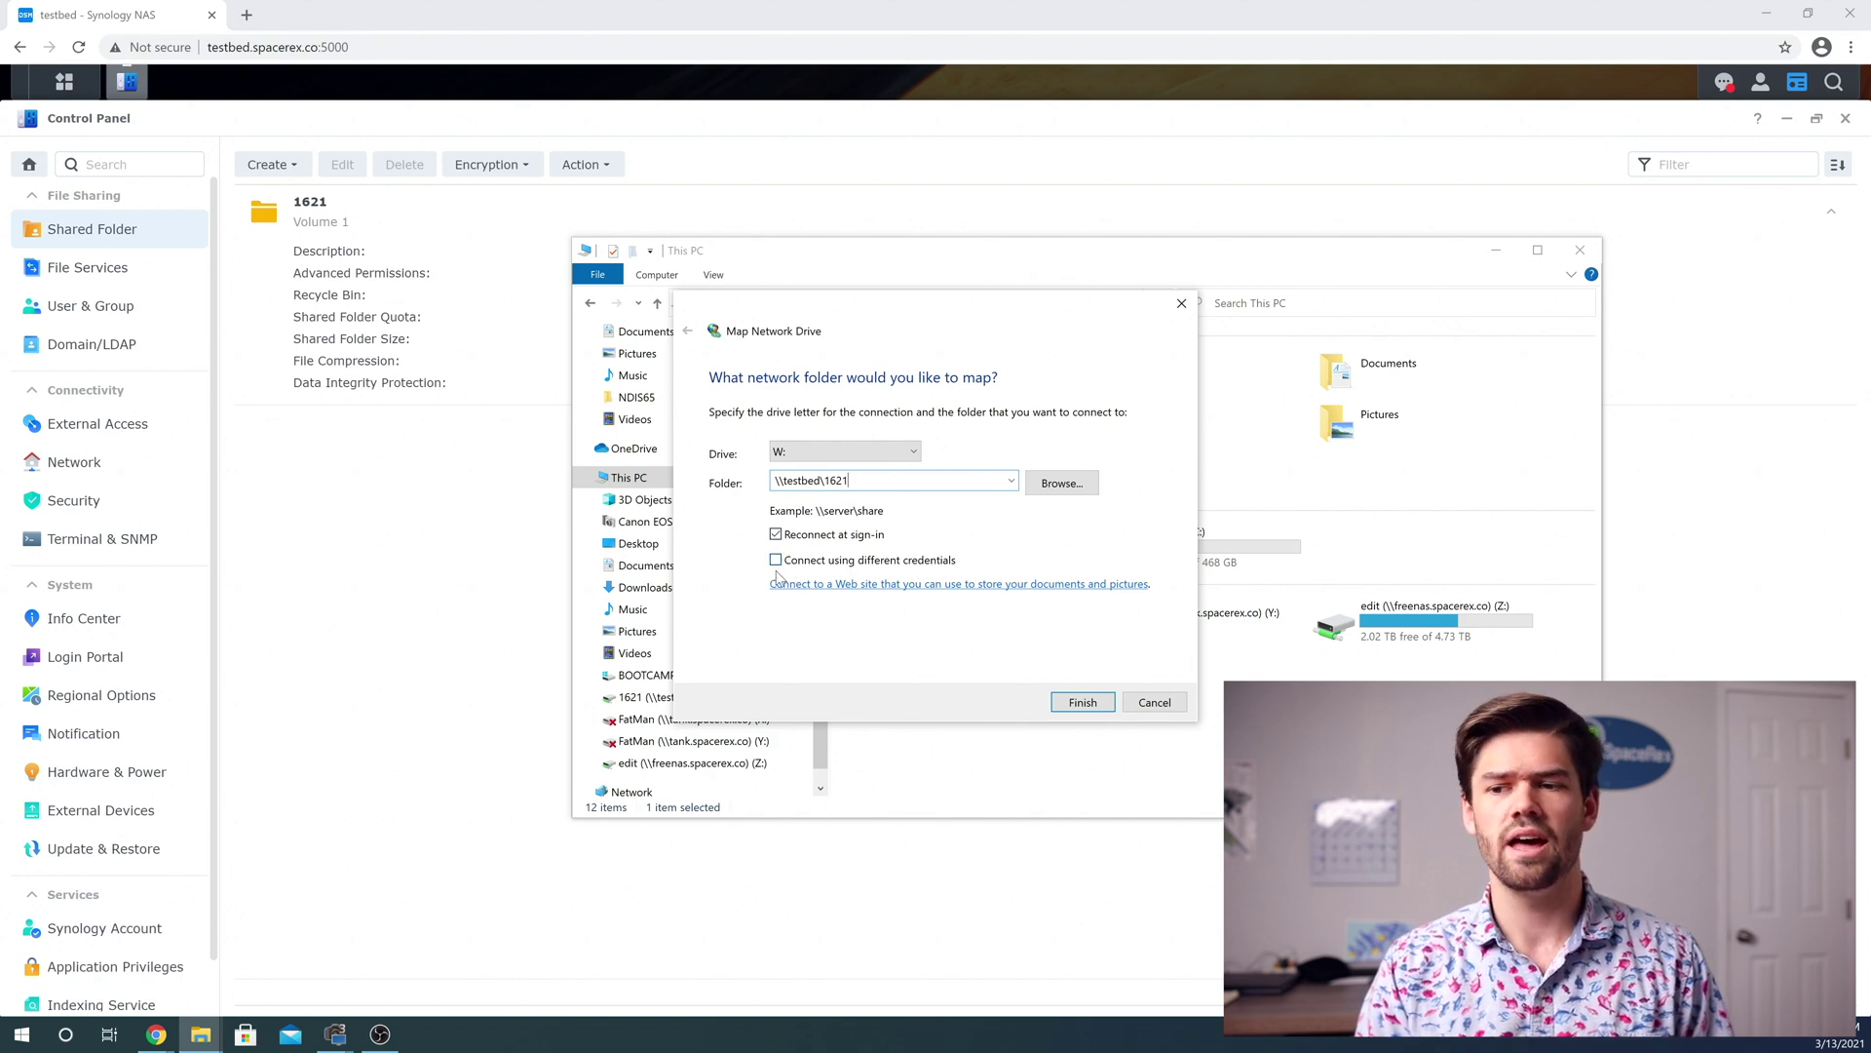
{"action": "left_click", "coordinate": [776, 561]}
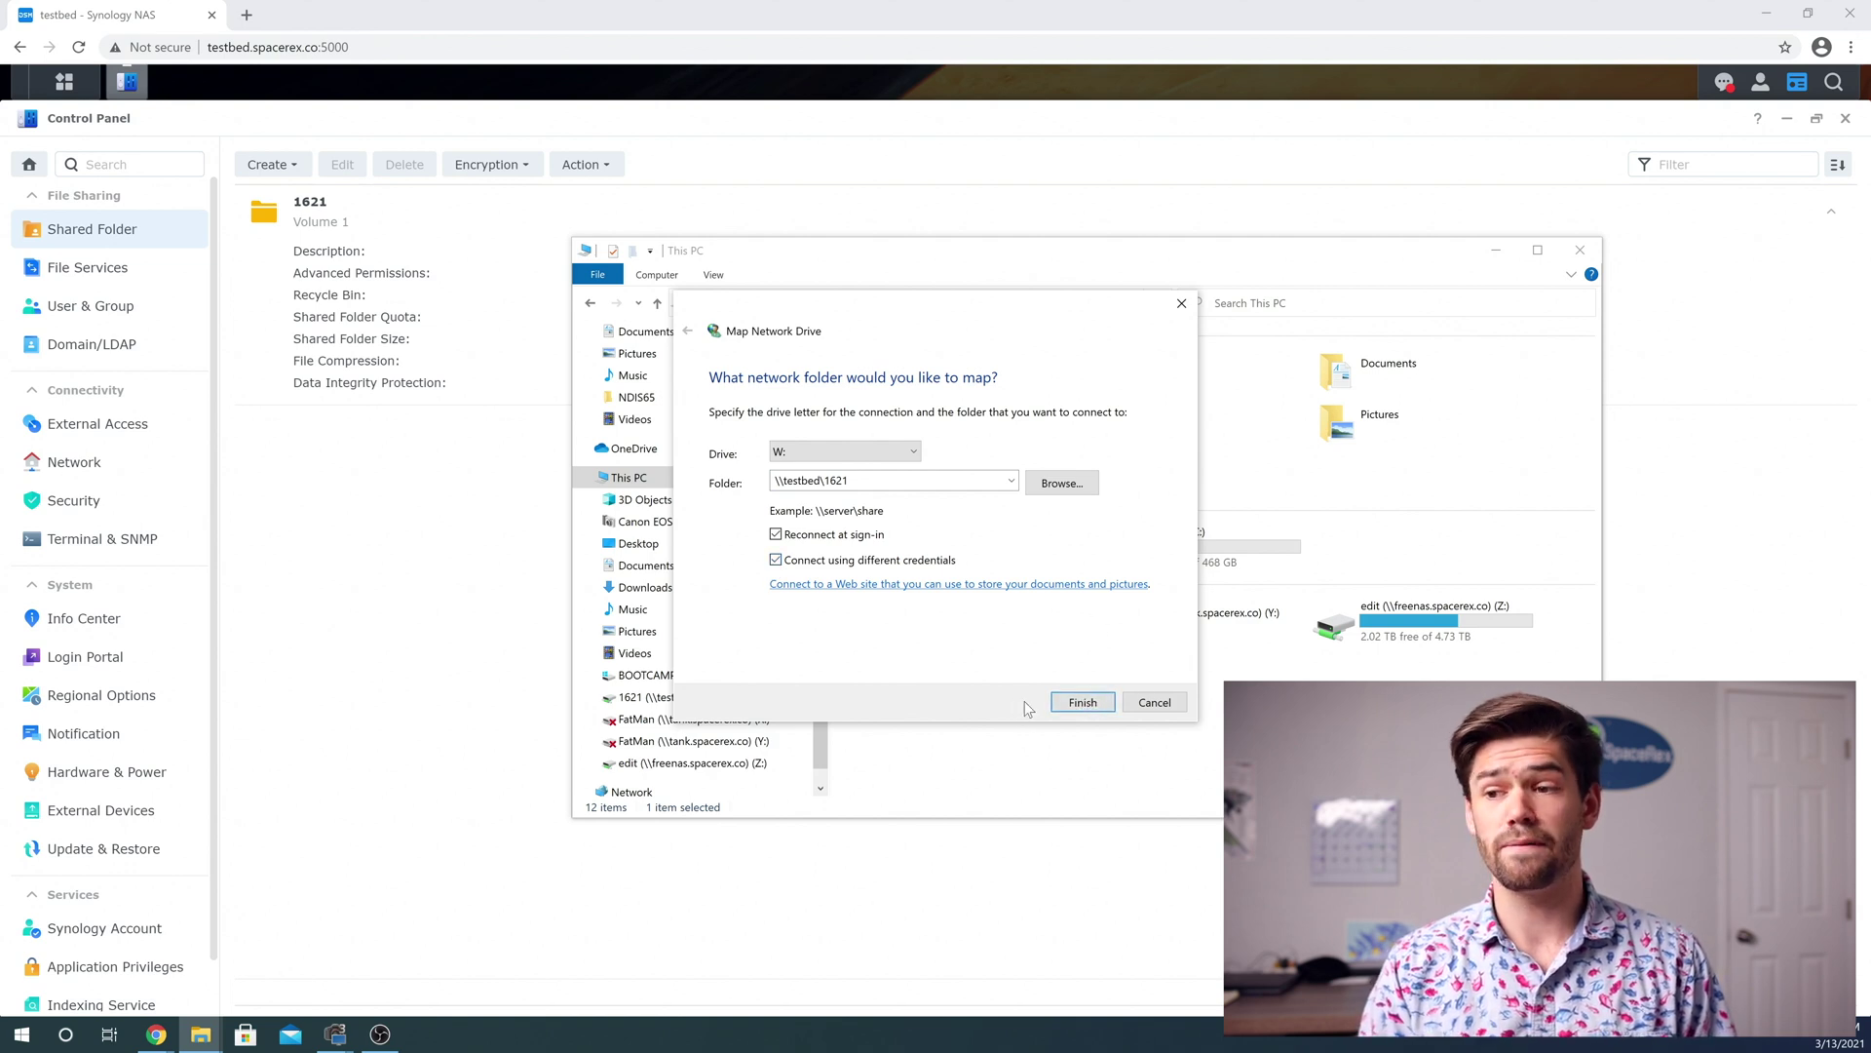
{"action": "left_click", "coordinate": [1082, 702]}
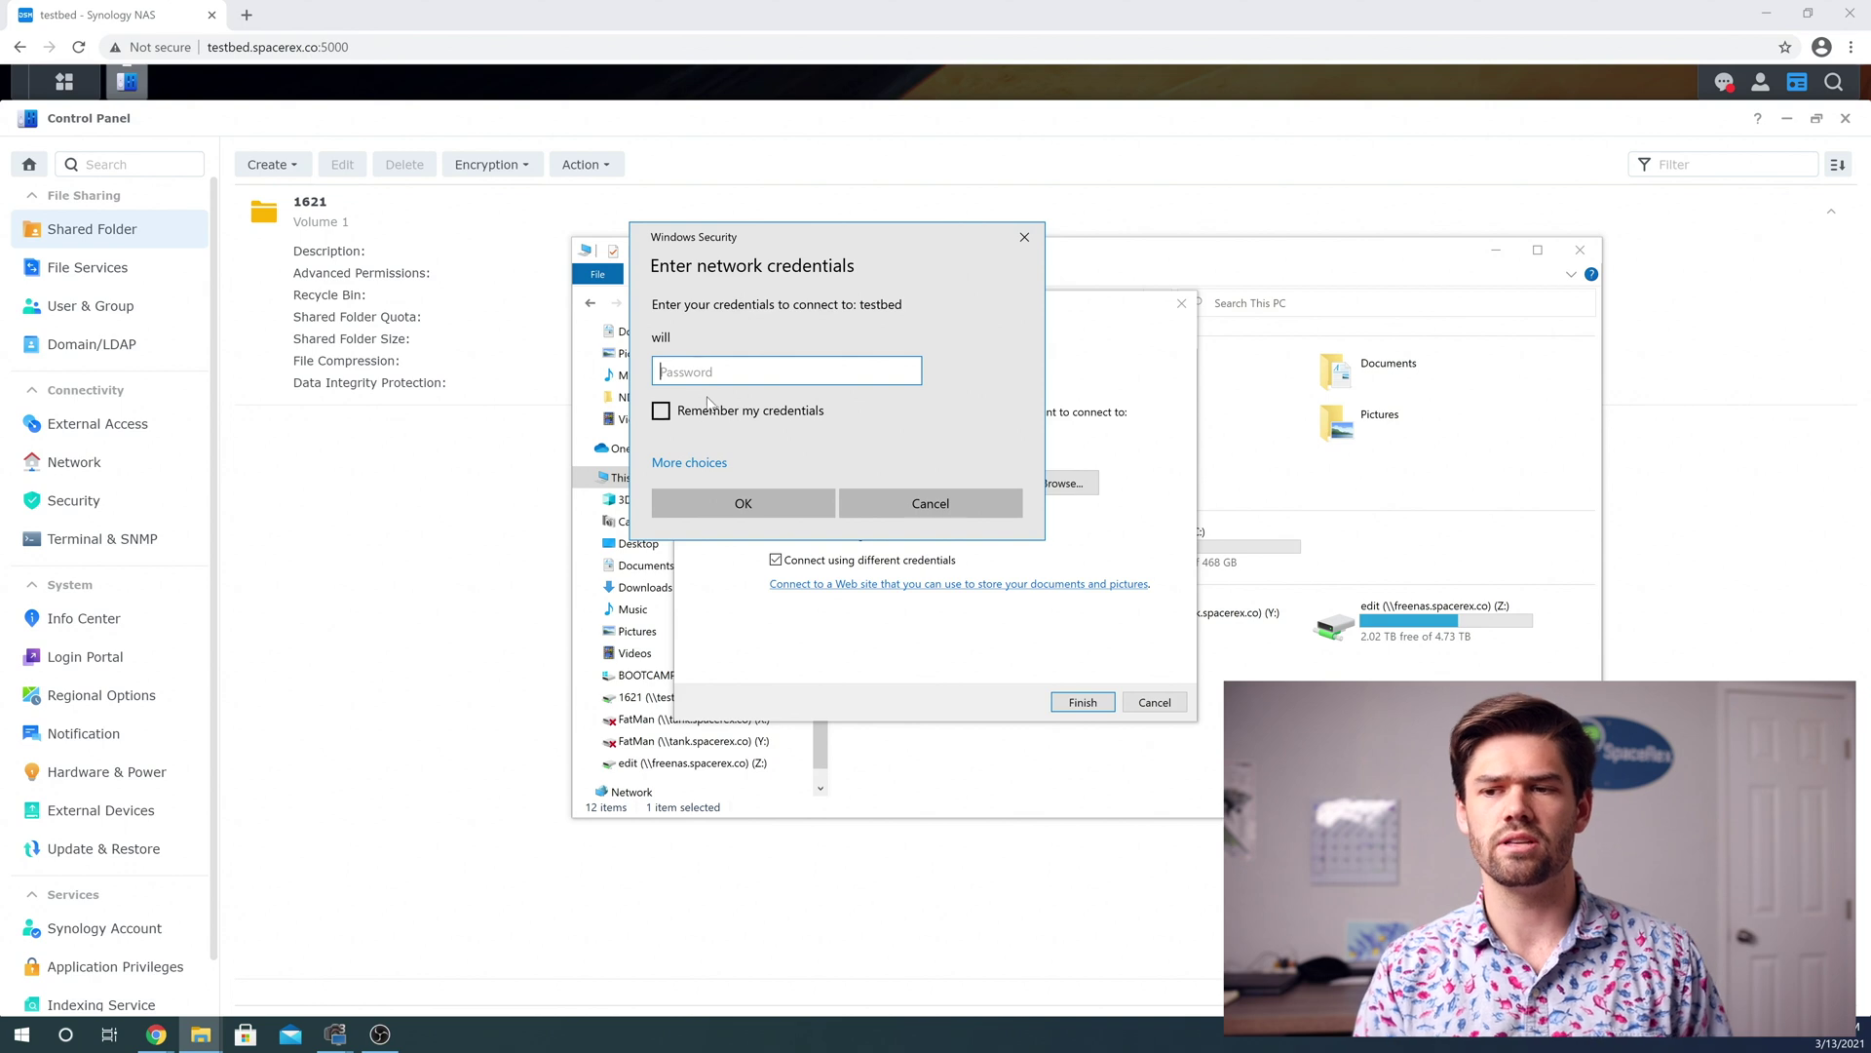
Step: Enter the account password for testbed, remember the credentials, and connect drive W:
{"action": "left_click", "coordinate": [689, 462]}
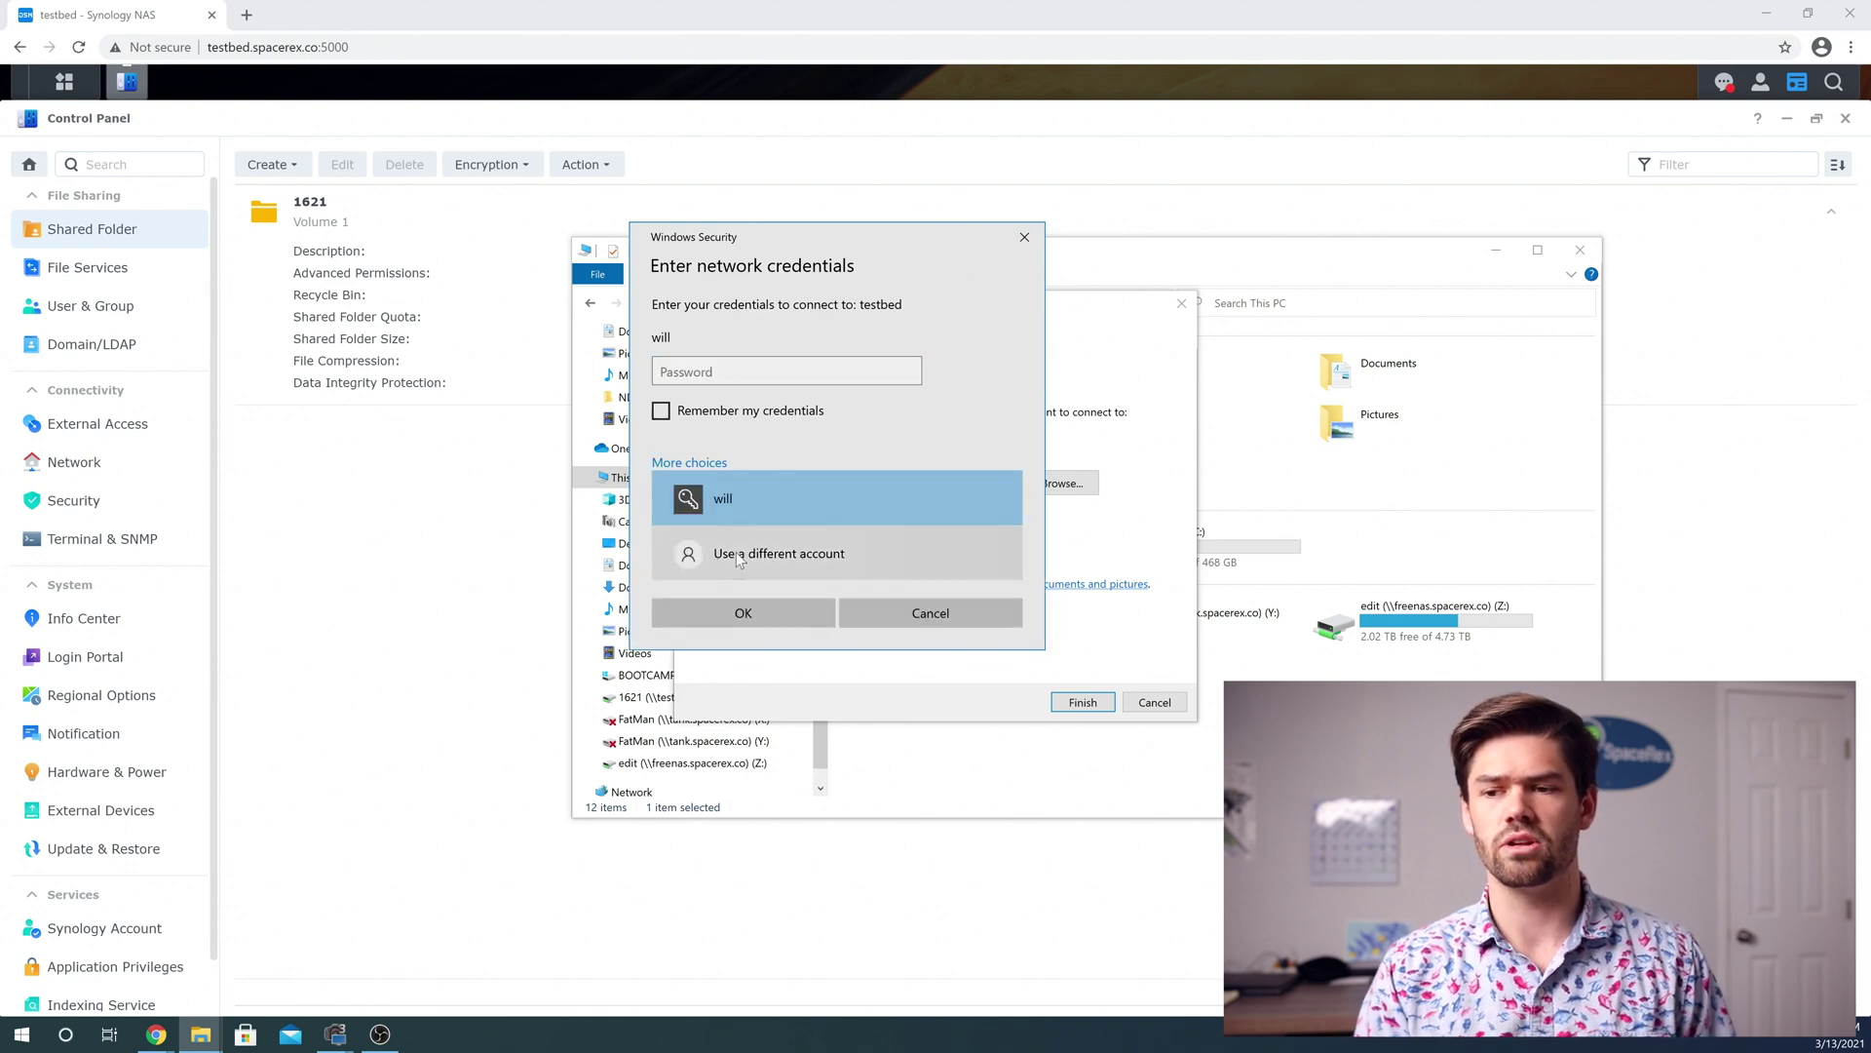
{"action": "left_click", "coordinate": [721, 371]}
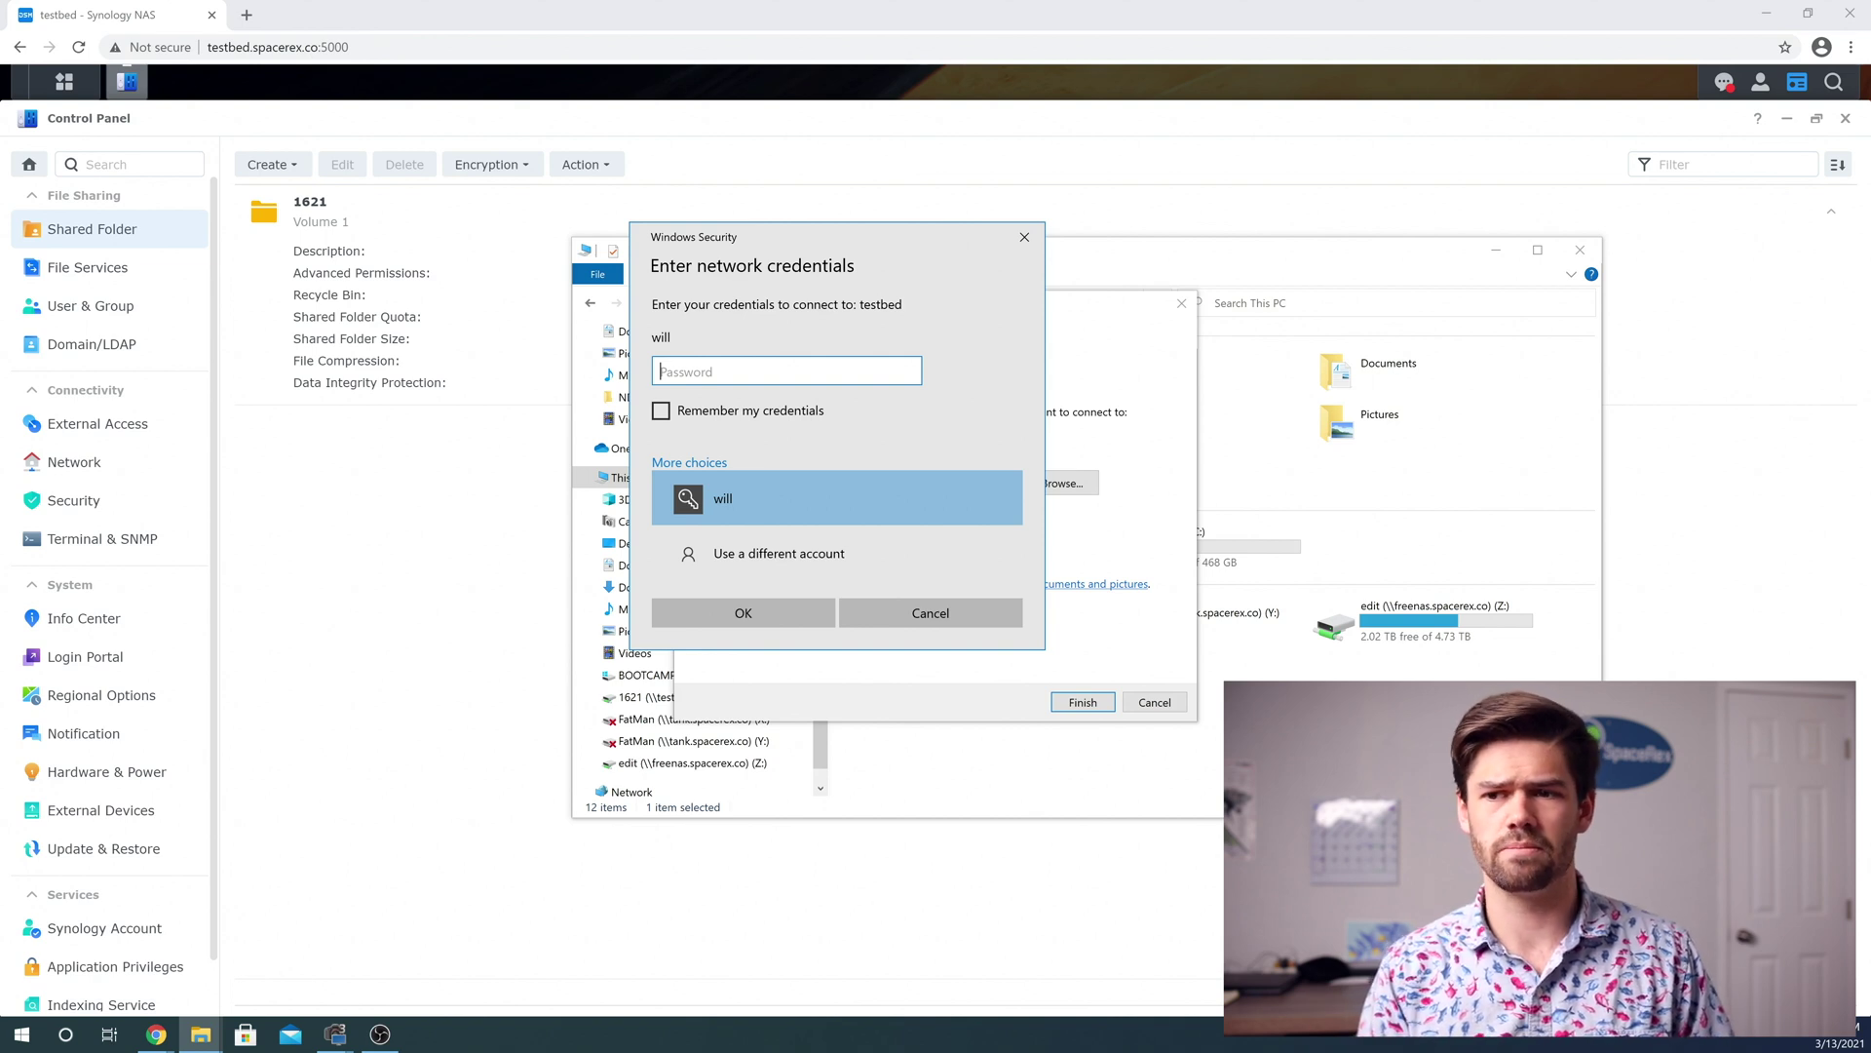
{"action": "type", "text": "•"}
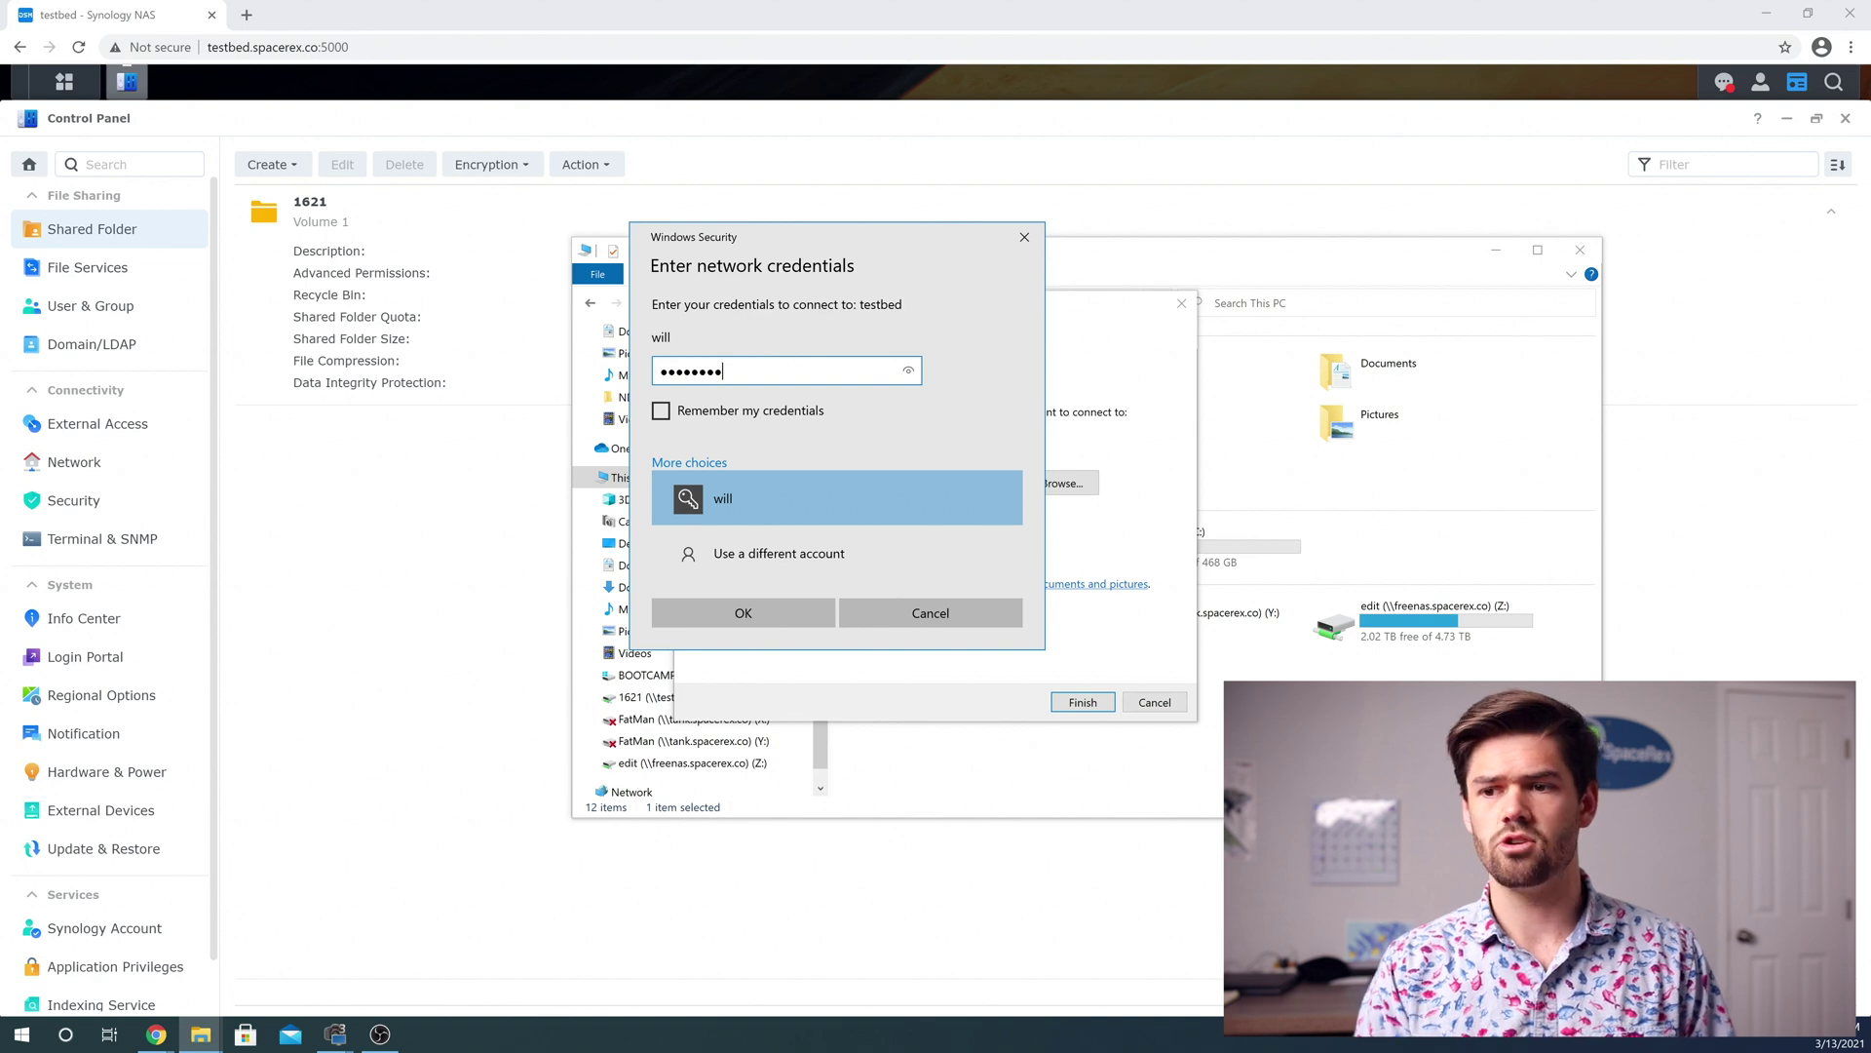
{"action": "left_click", "coordinate": [661, 411]}
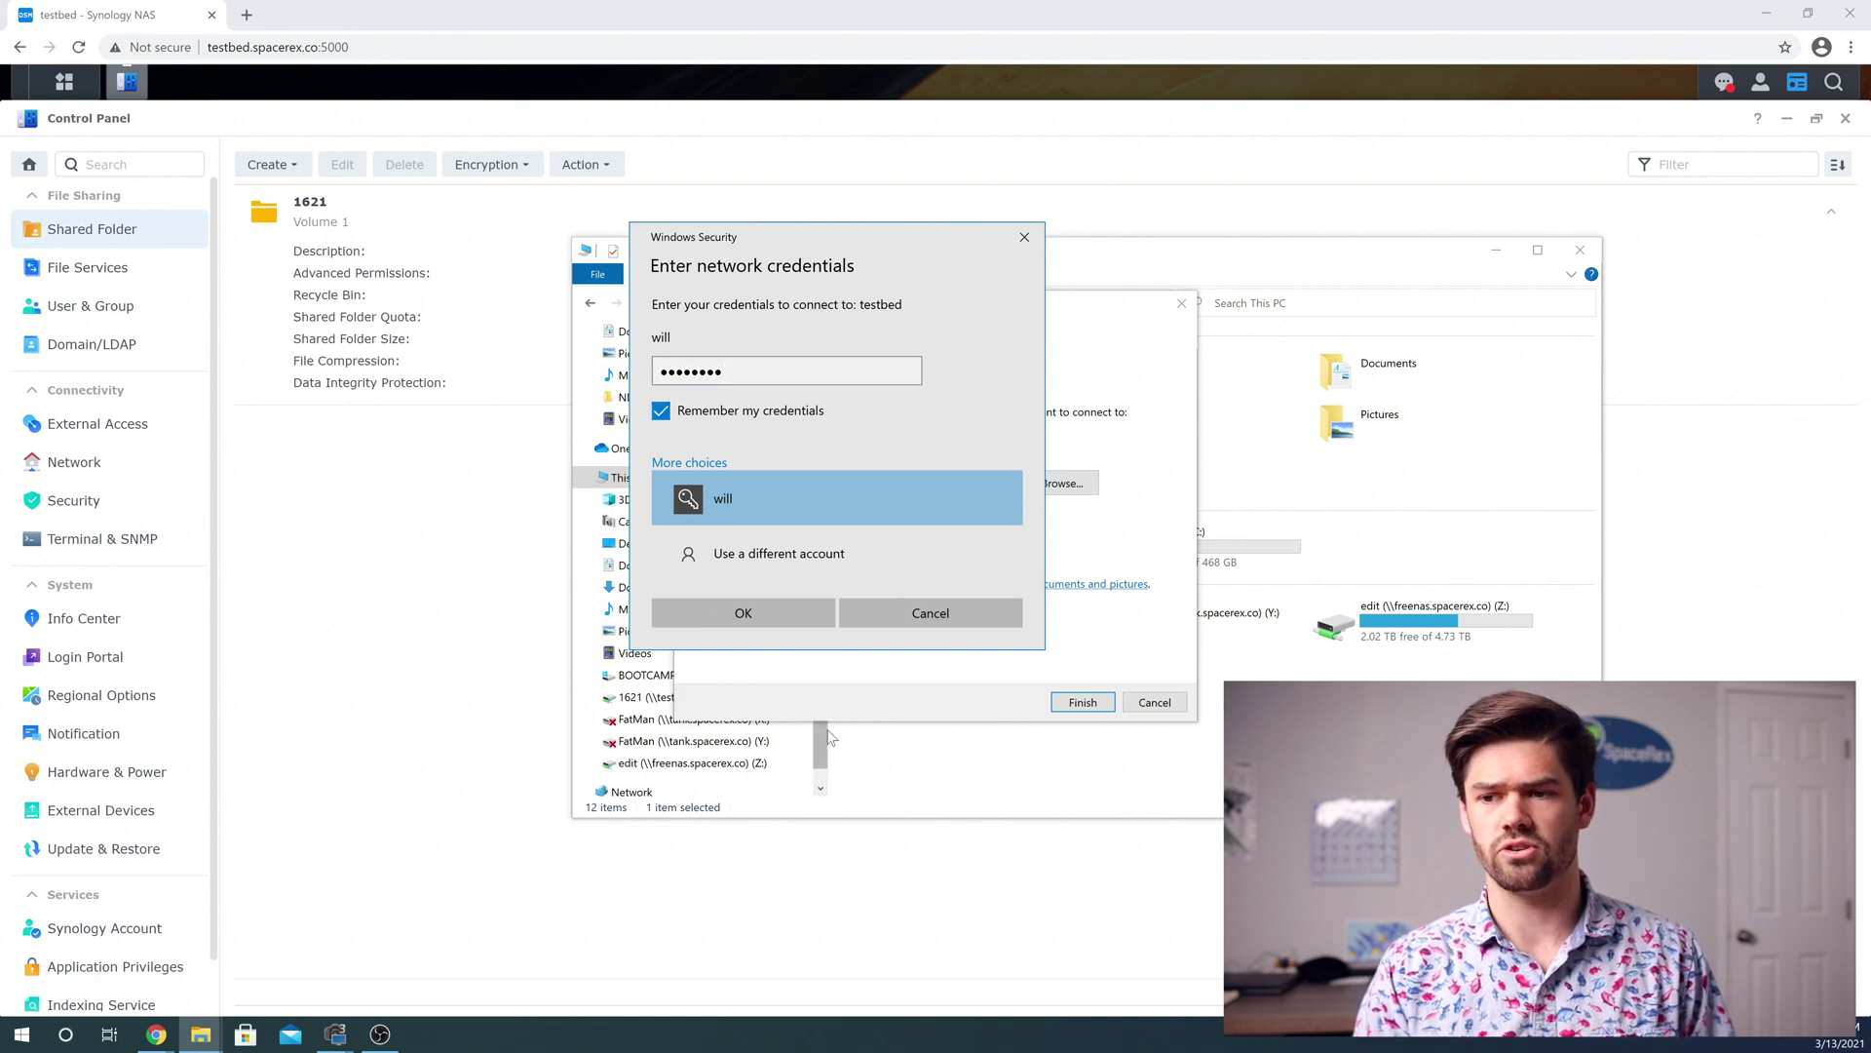
{"action": "left_click", "coordinate": [764, 612]}
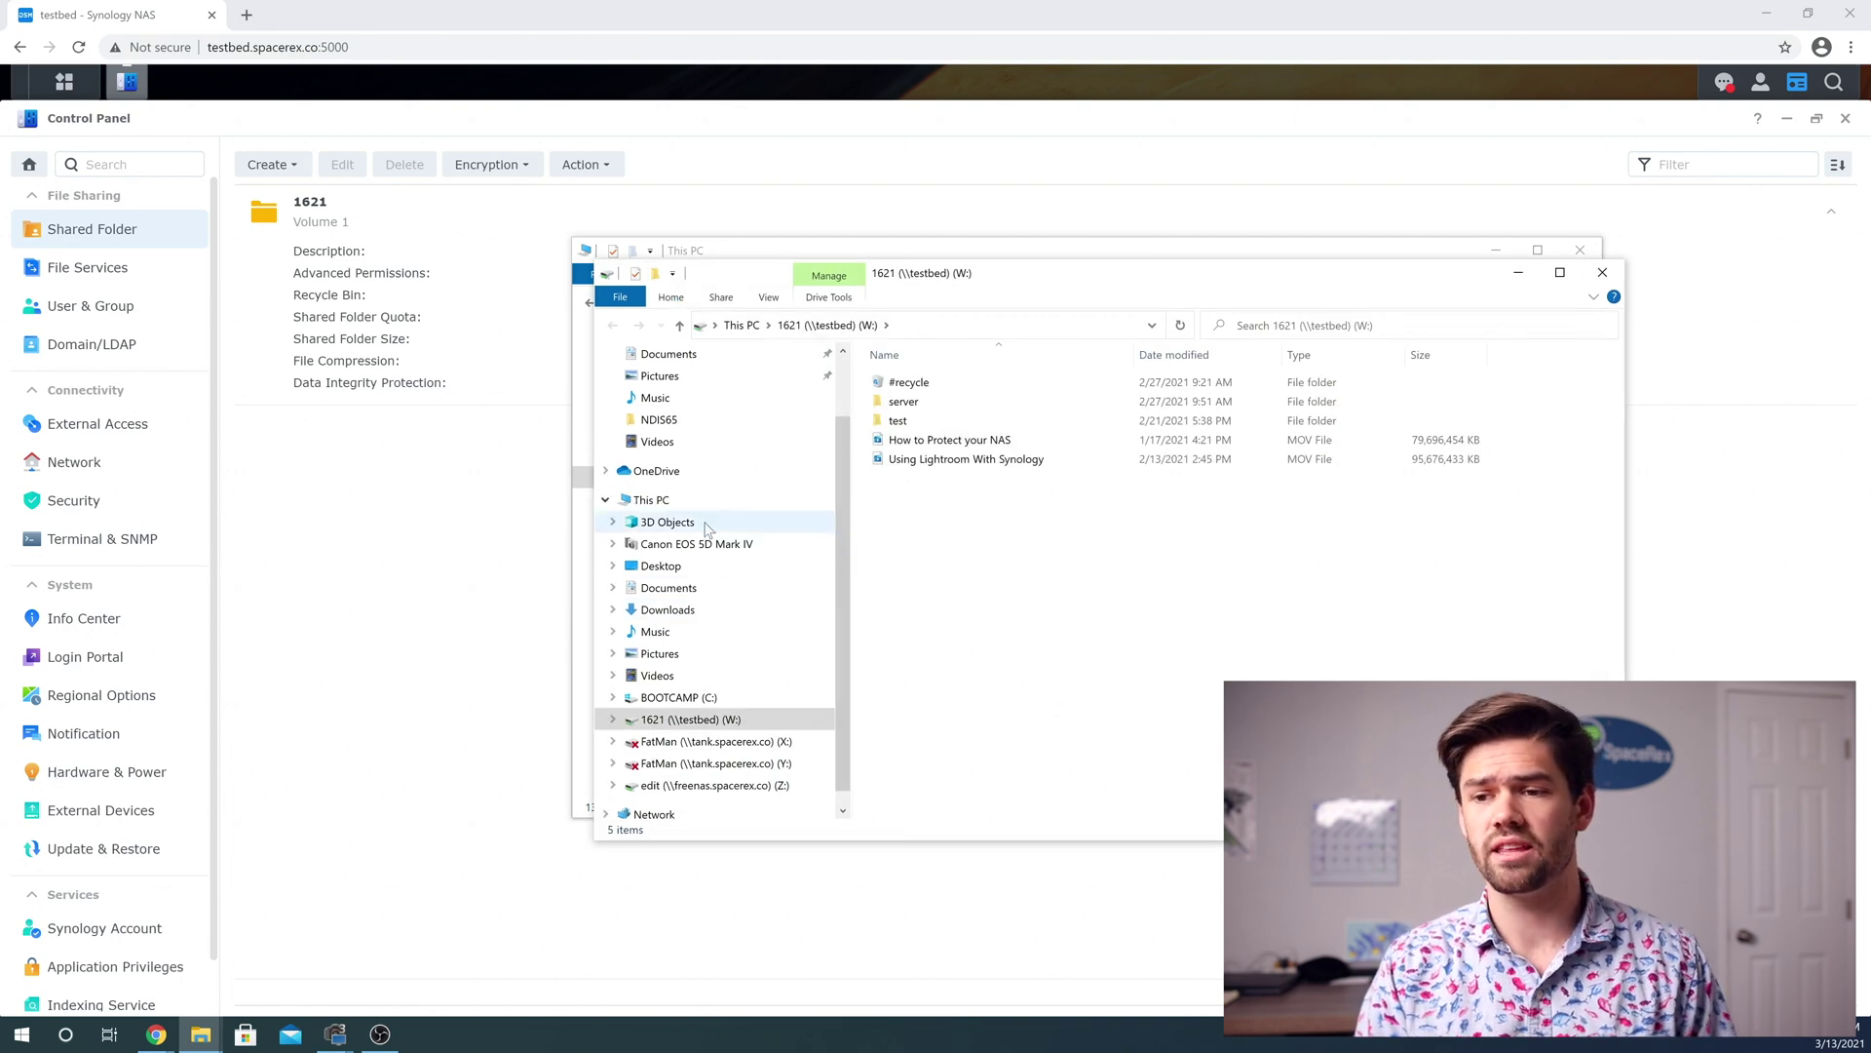
Step: Browse drive W:'s server and test folders, return to its root, and minimize the browser
{"action": "left_click", "coordinate": [648, 500]}
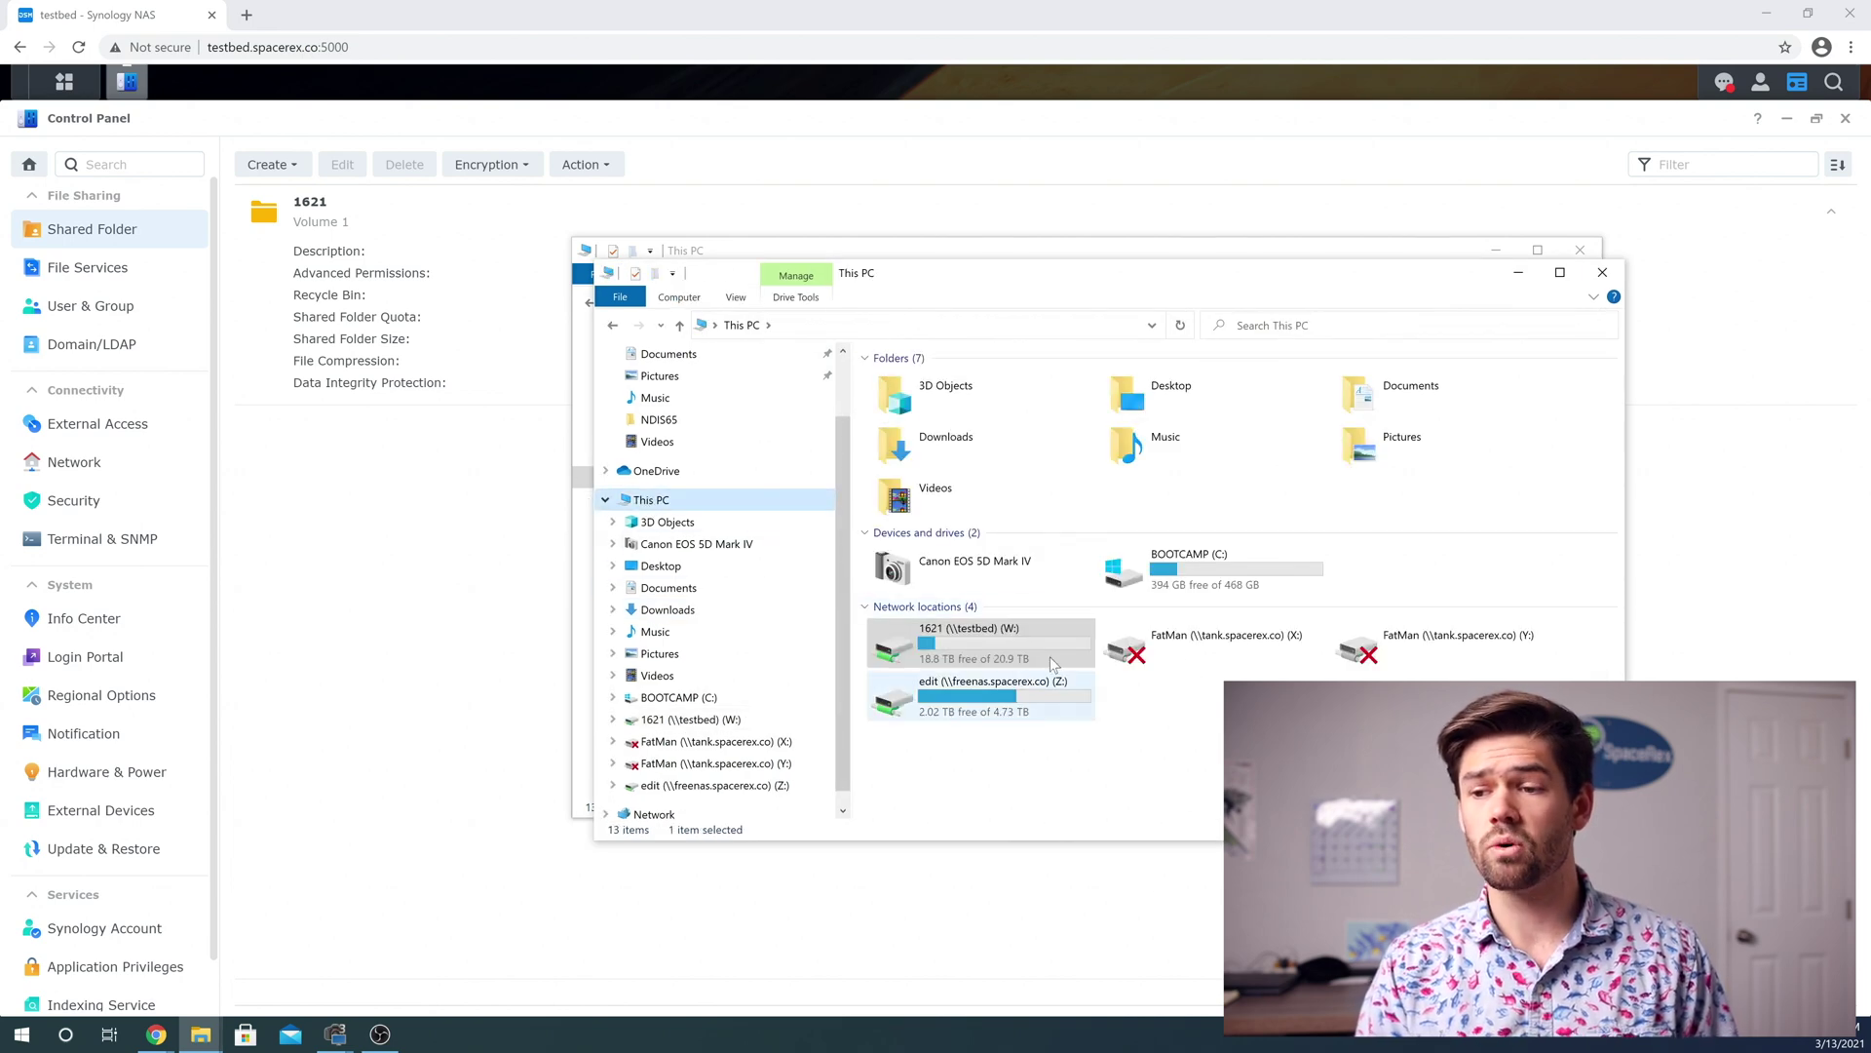
{"action": "double_click", "coordinate": [996, 637]}
{"action": "double_click", "coordinate": [903, 401]}
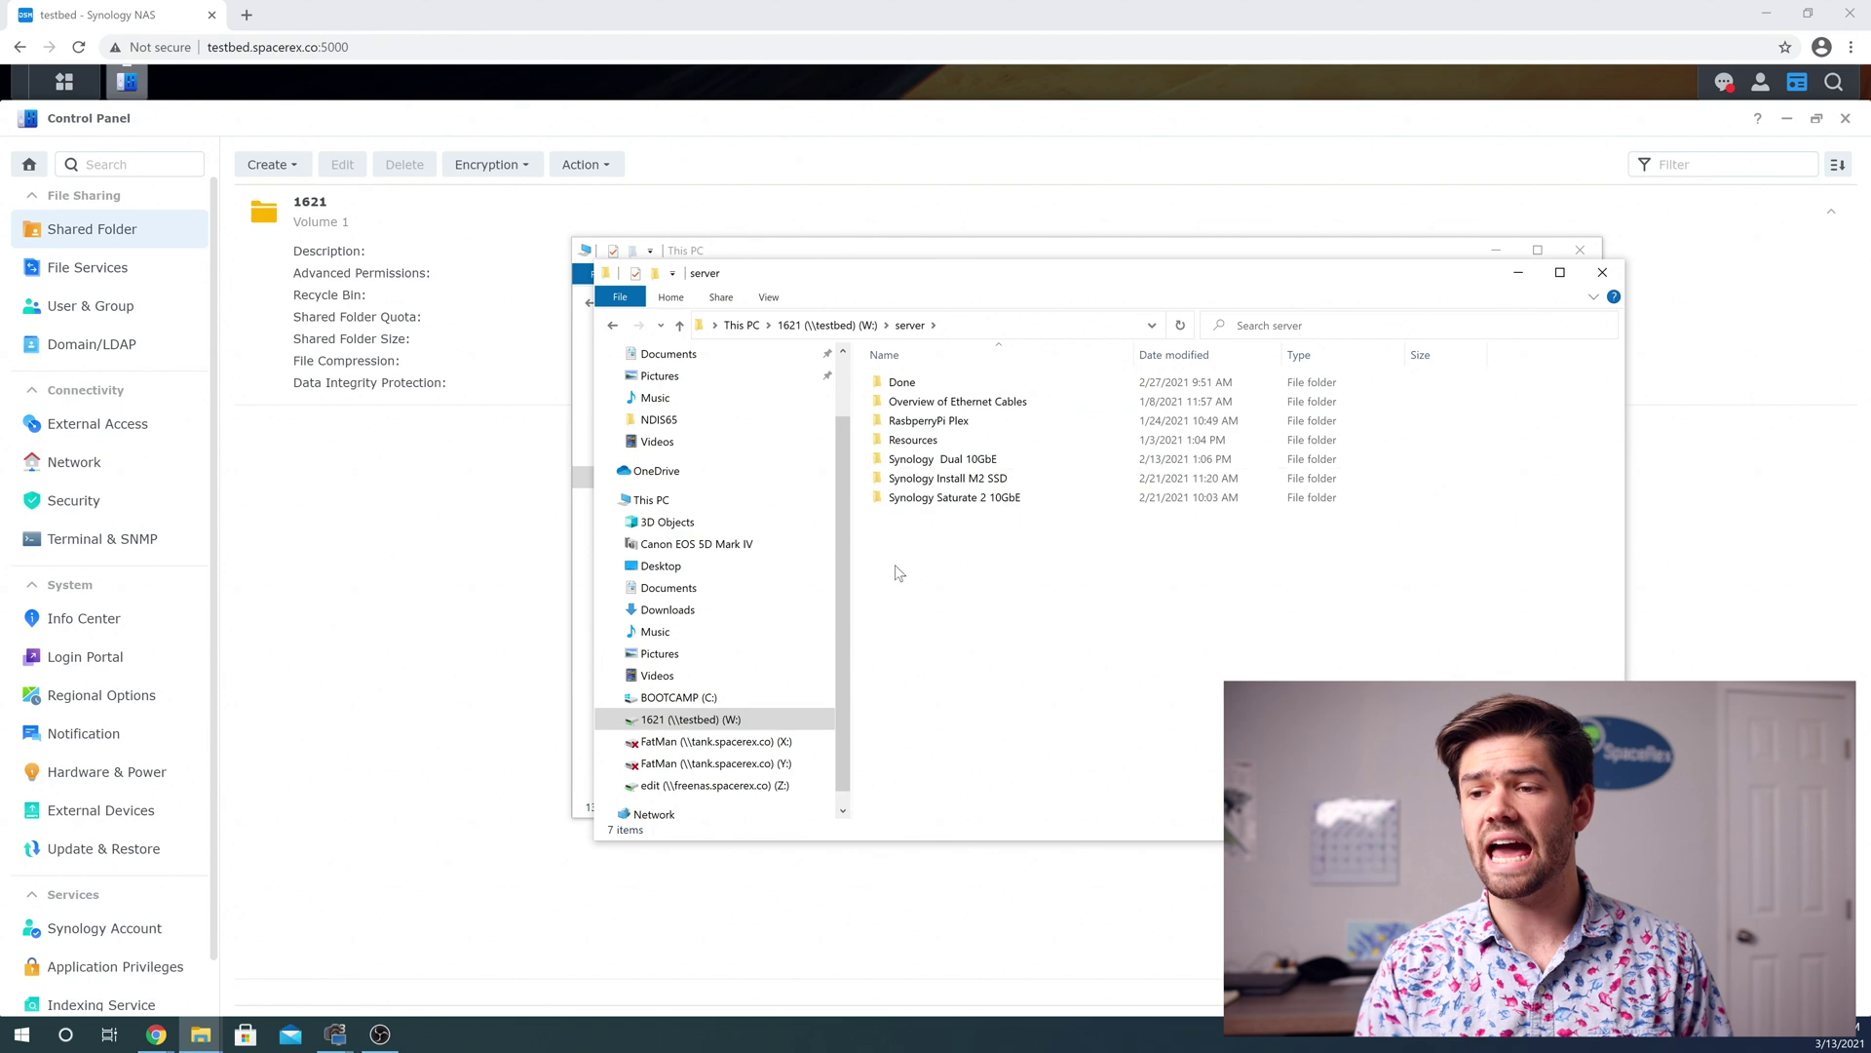
{"action": "left_click", "coordinate": [817, 325]}
{"action": "double_click", "coordinate": [914, 401]}
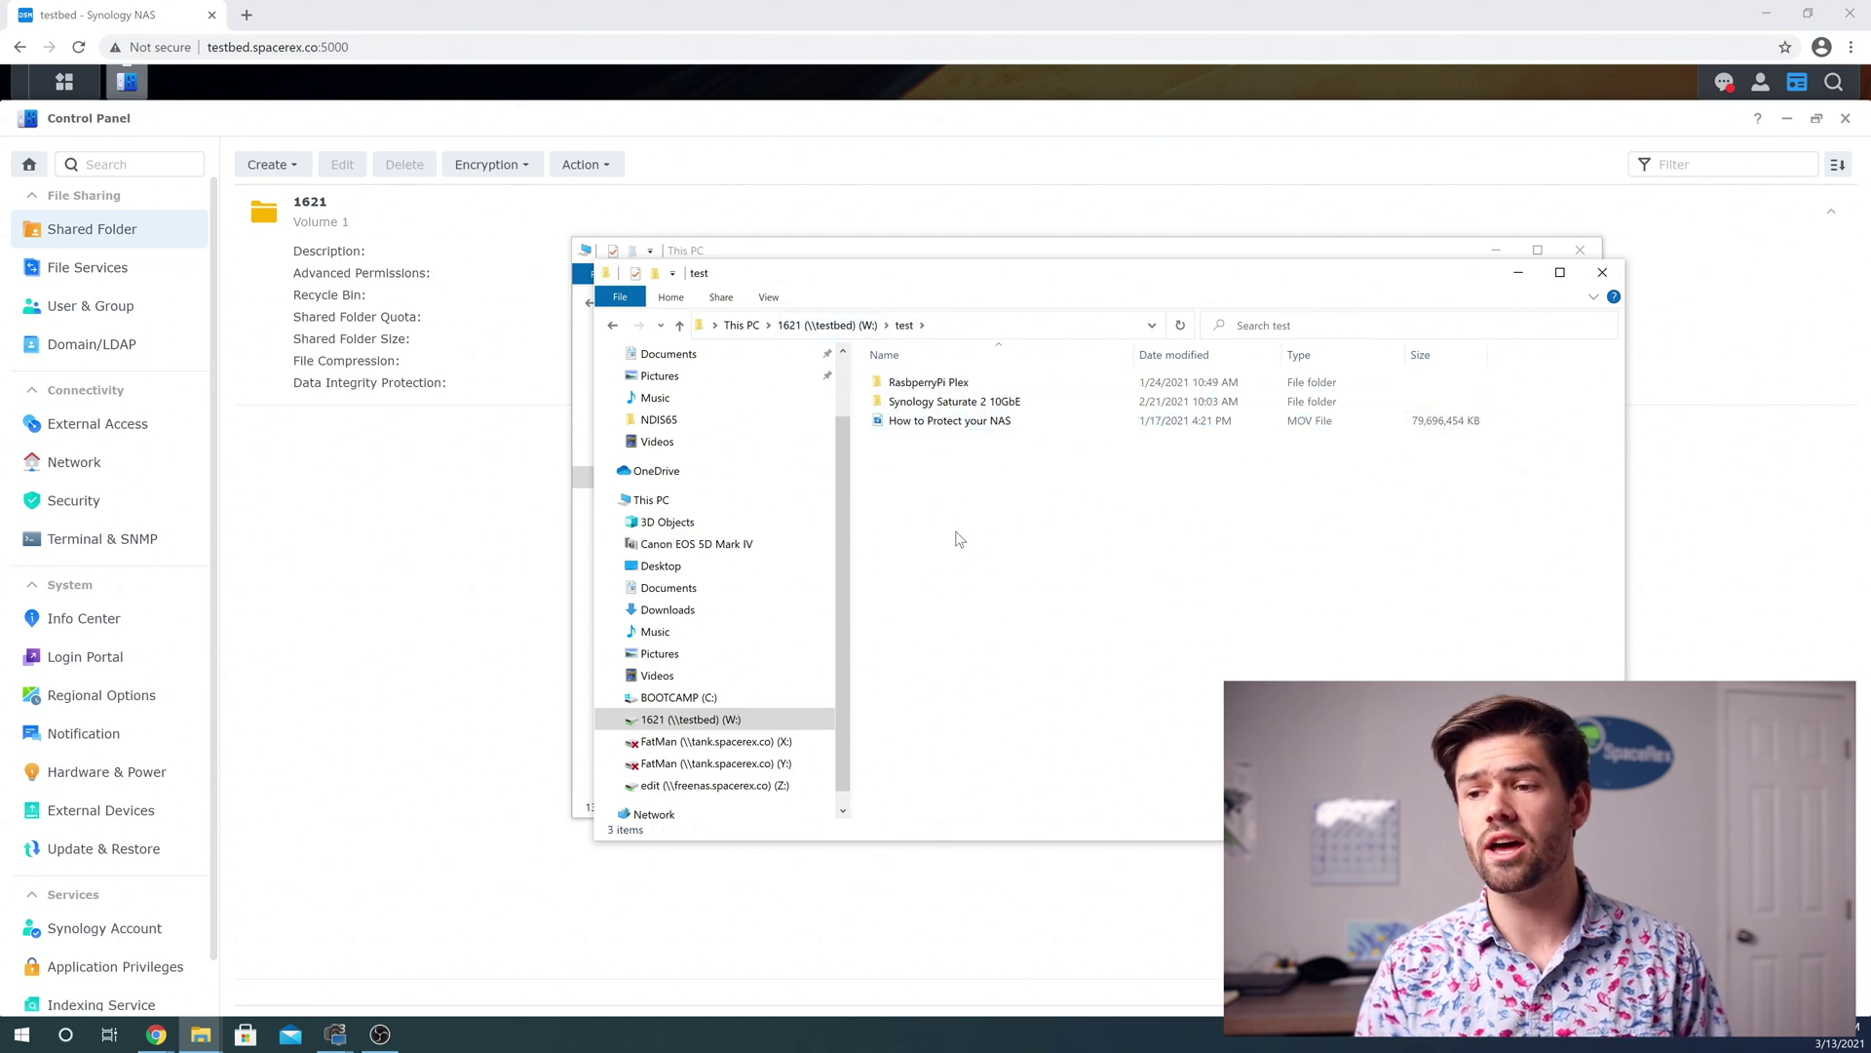
{"action": "left_click", "coordinate": [816, 324]}
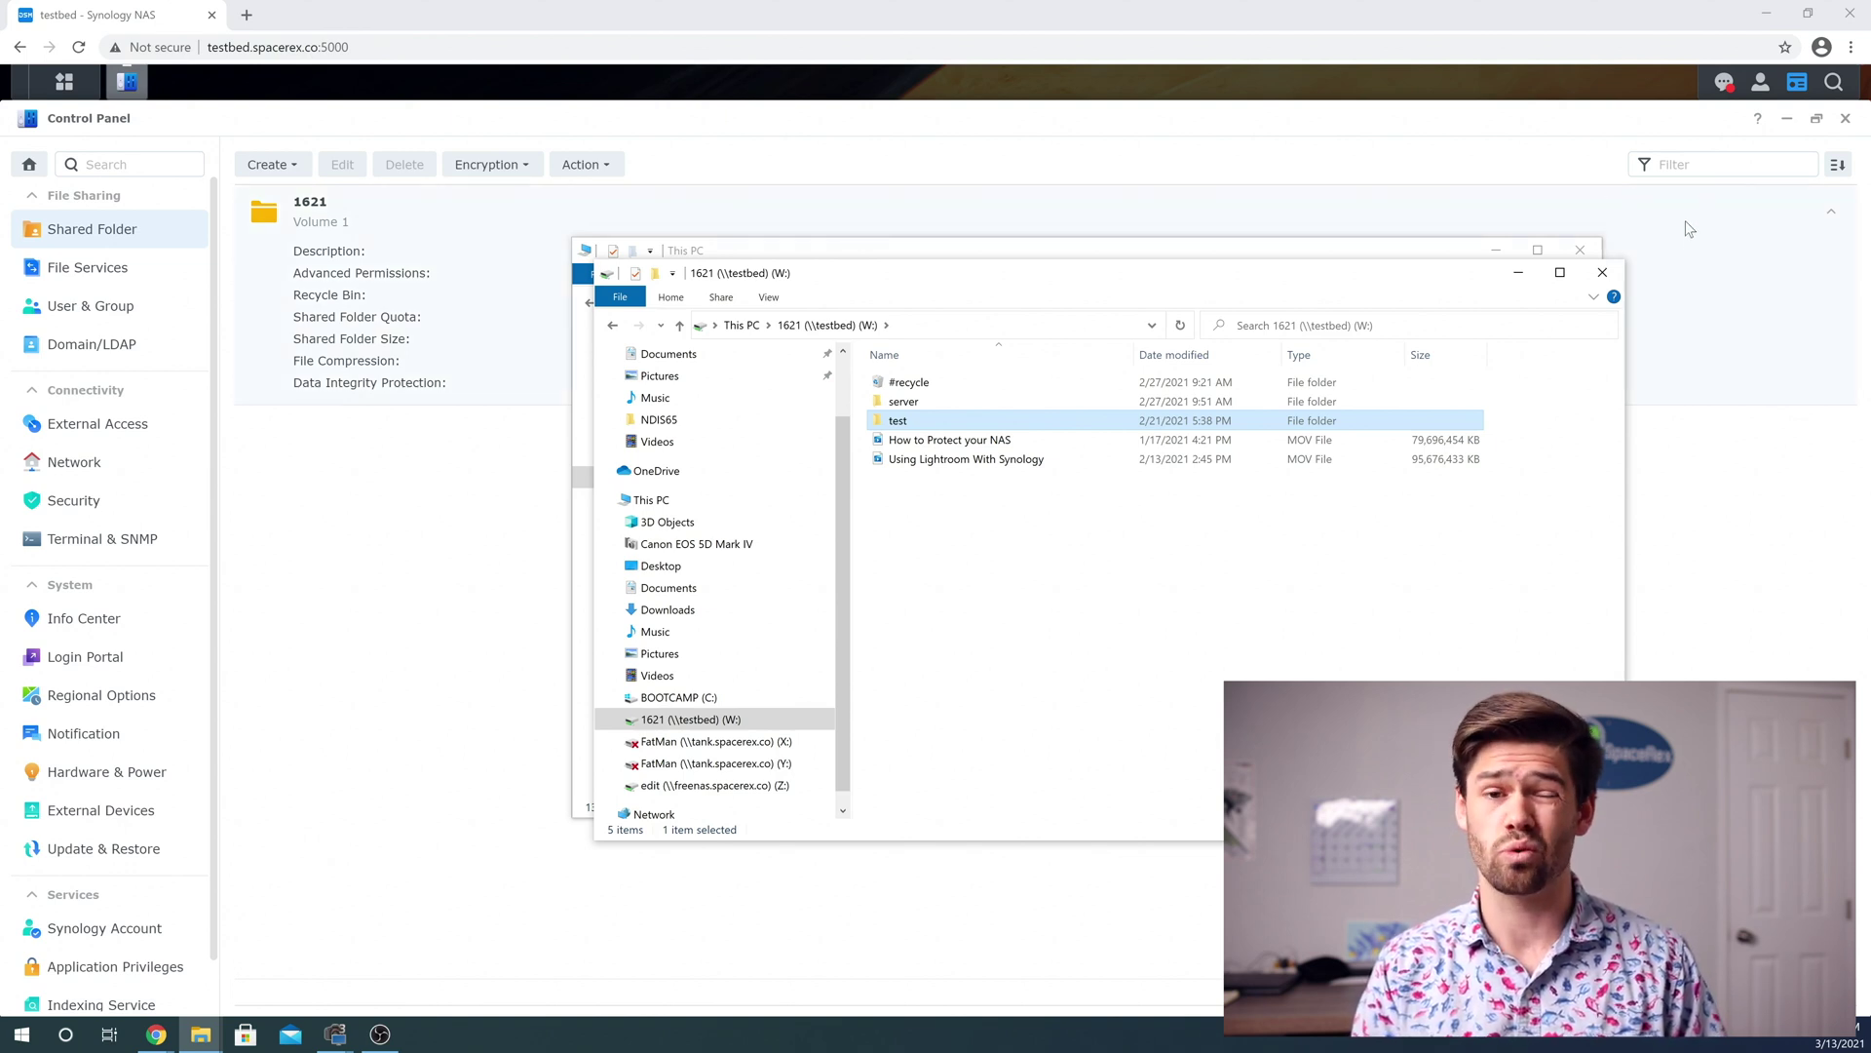
{"action": "left_click", "coordinate": [1766, 12]}
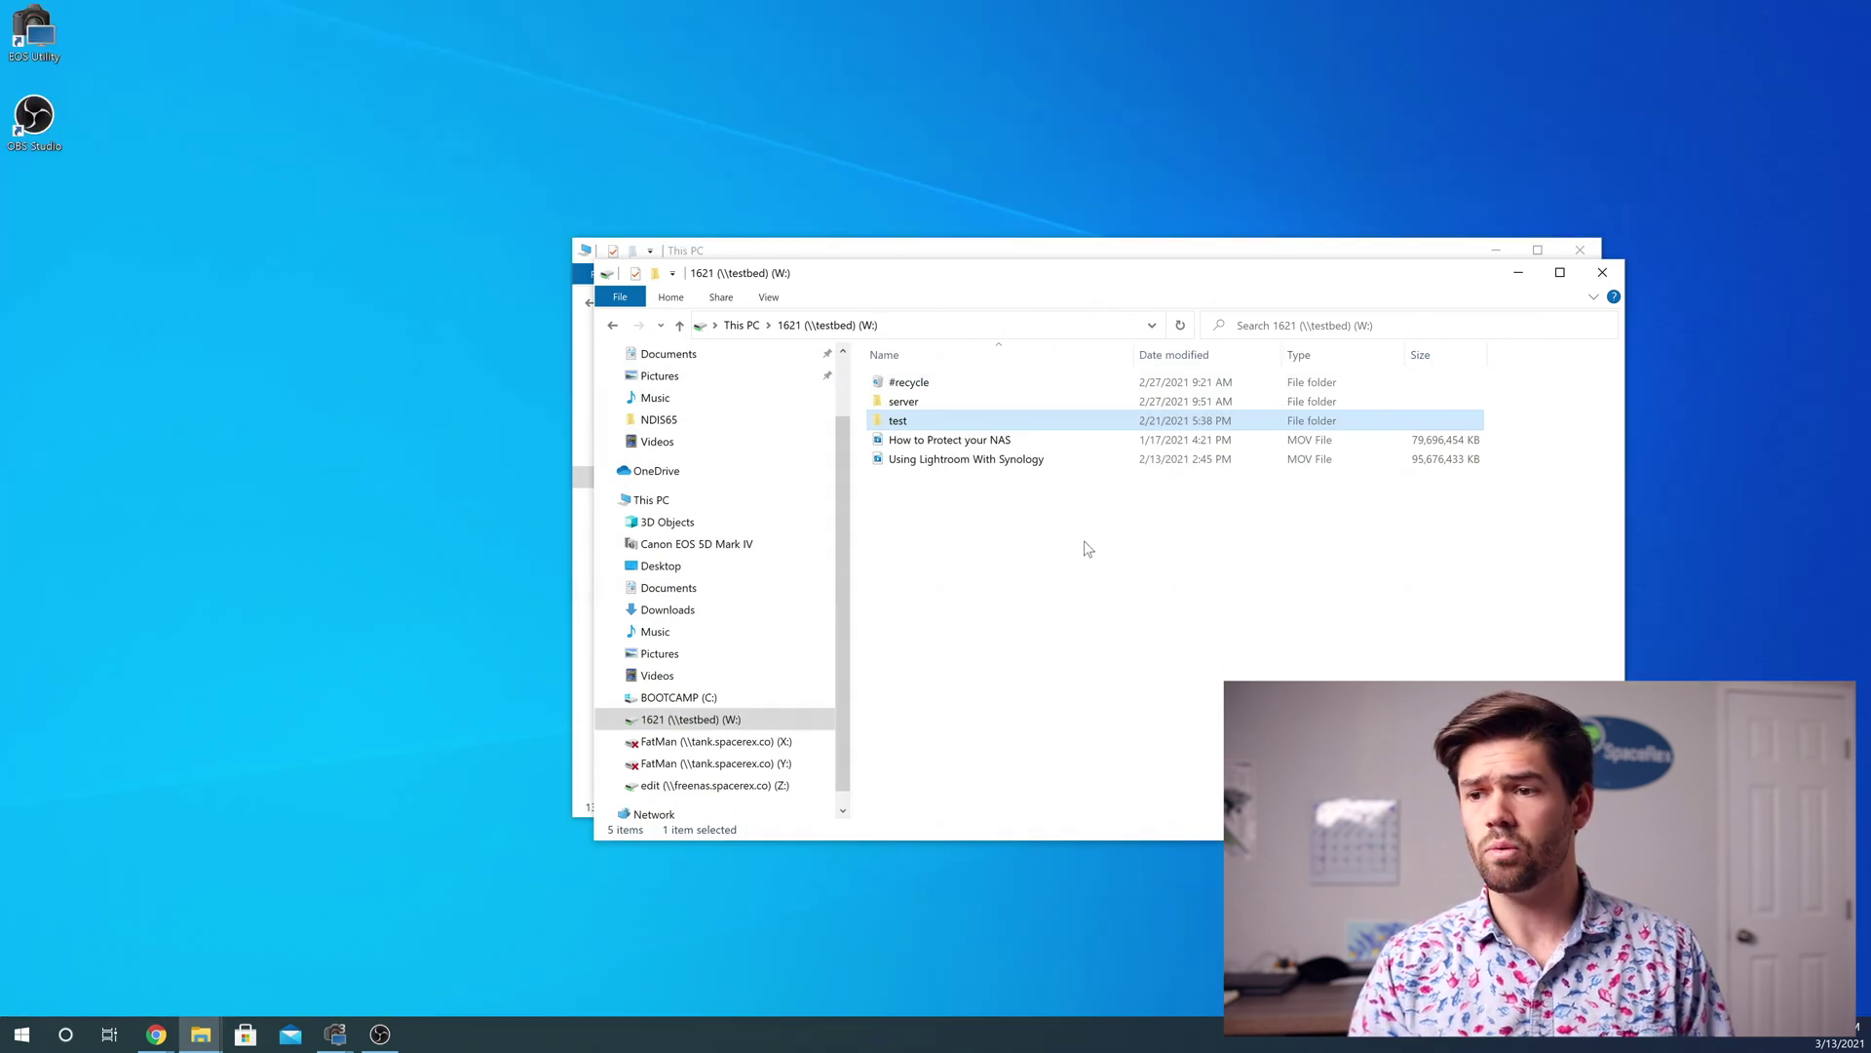
Step: Drag the How to Protect your NAS video from W: onto the desktop, showing copy details
{"action": "left_click", "coordinate": [940, 440]}
{"action": "left_click_drag", "start_coordinate": [940, 439], "coordinate": [133, 461]}
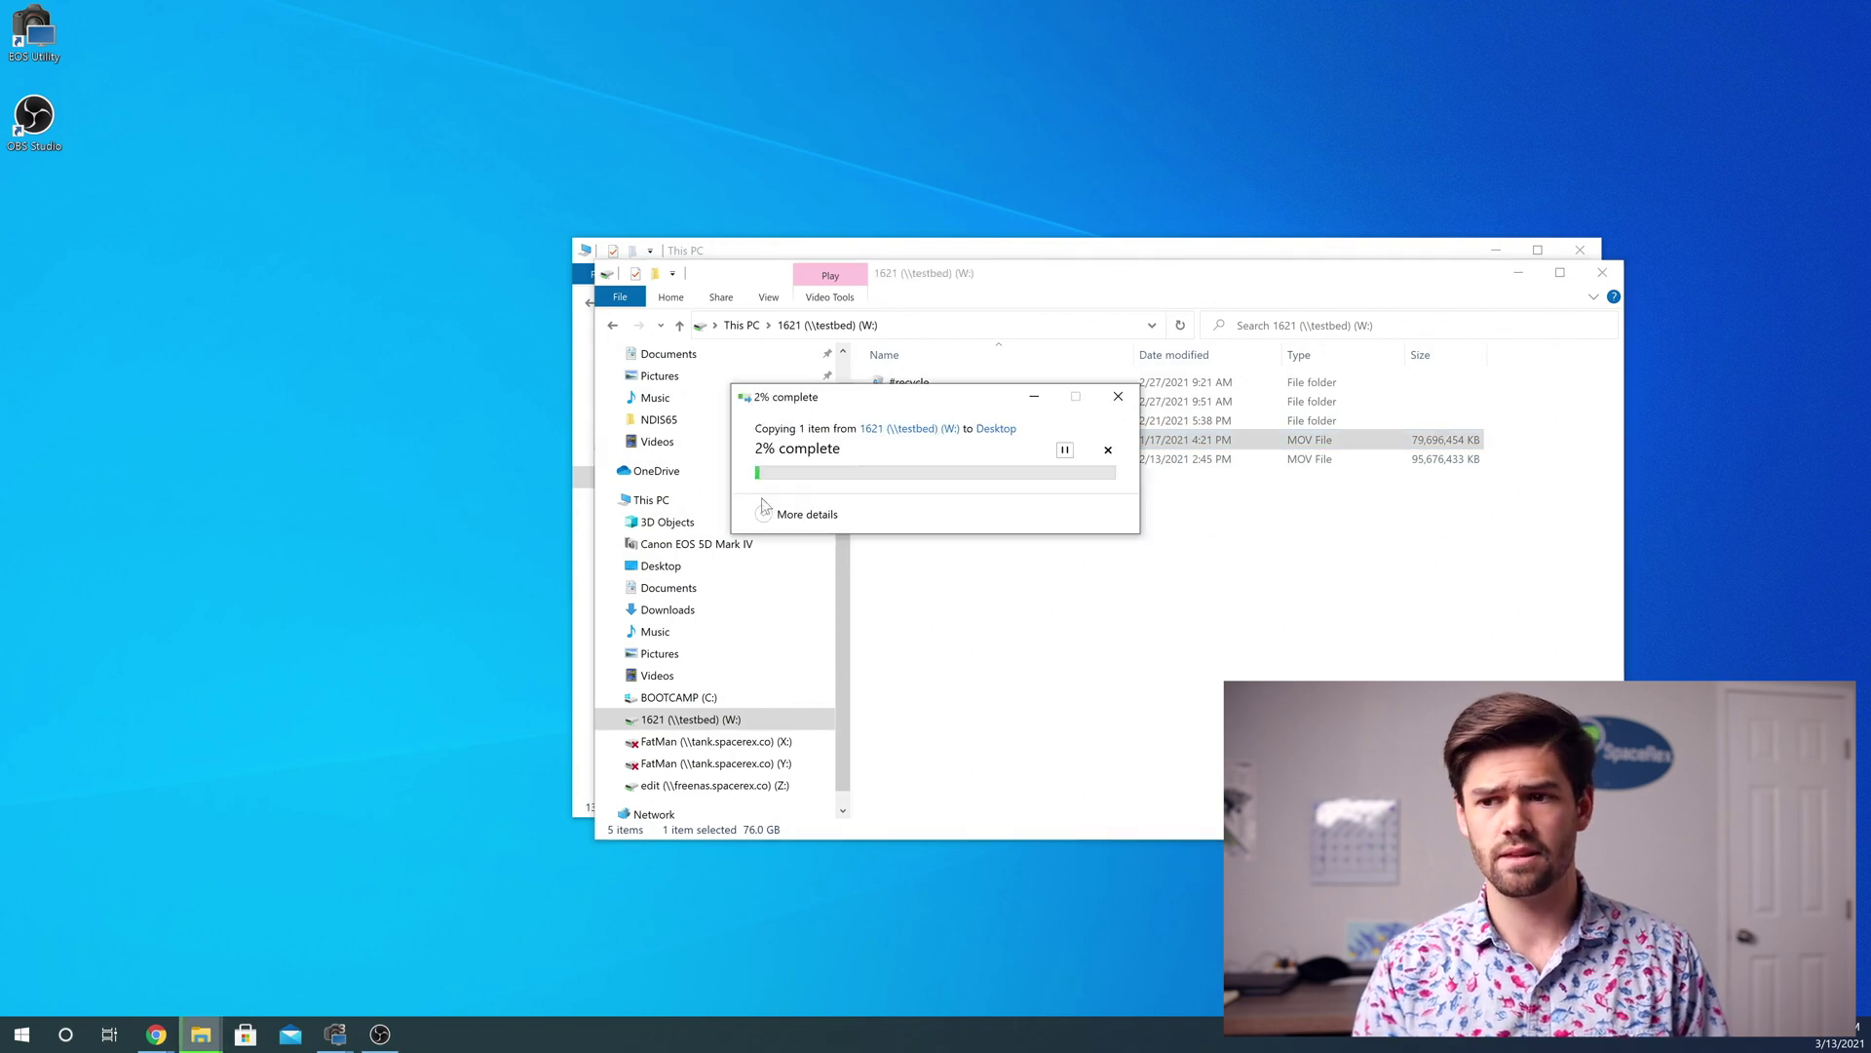
{"action": "left_click", "coordinate": [772, 514]}
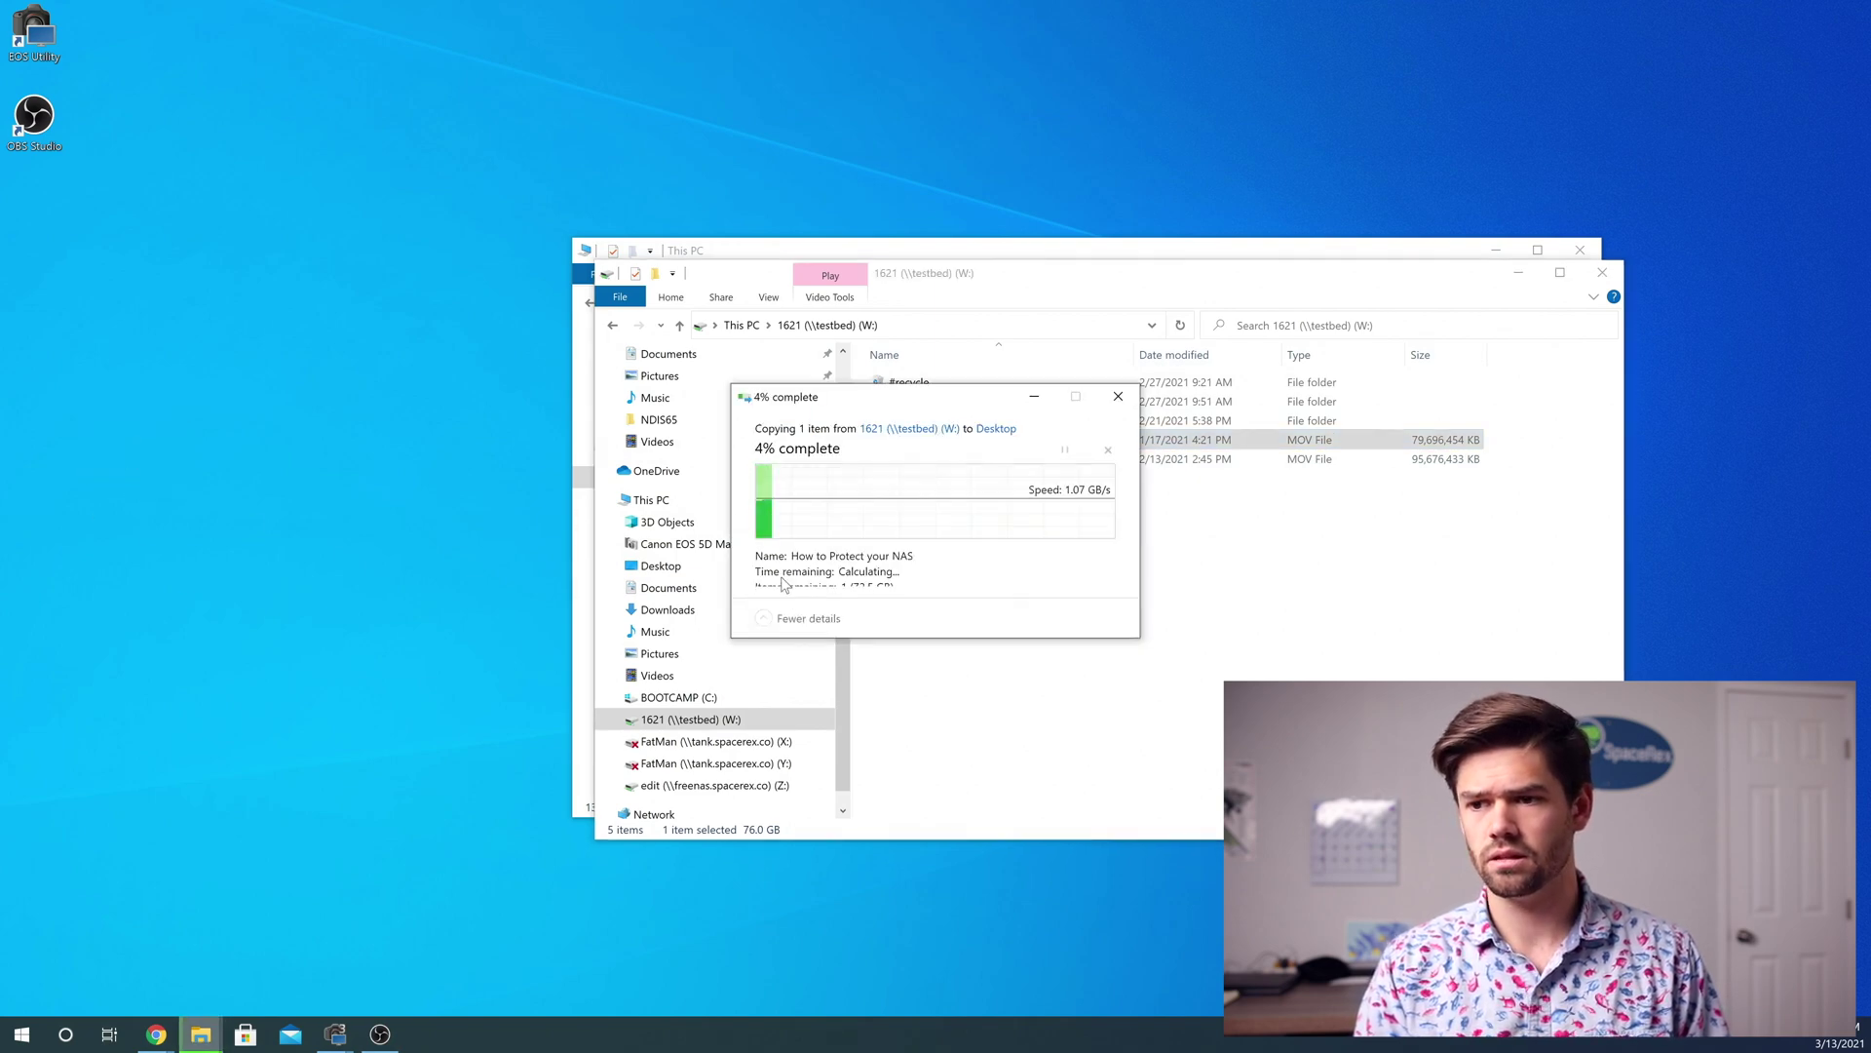
{"action": "left_click_drag", "start_coordinate": [880, 400], "coordinate": [732, 207]}
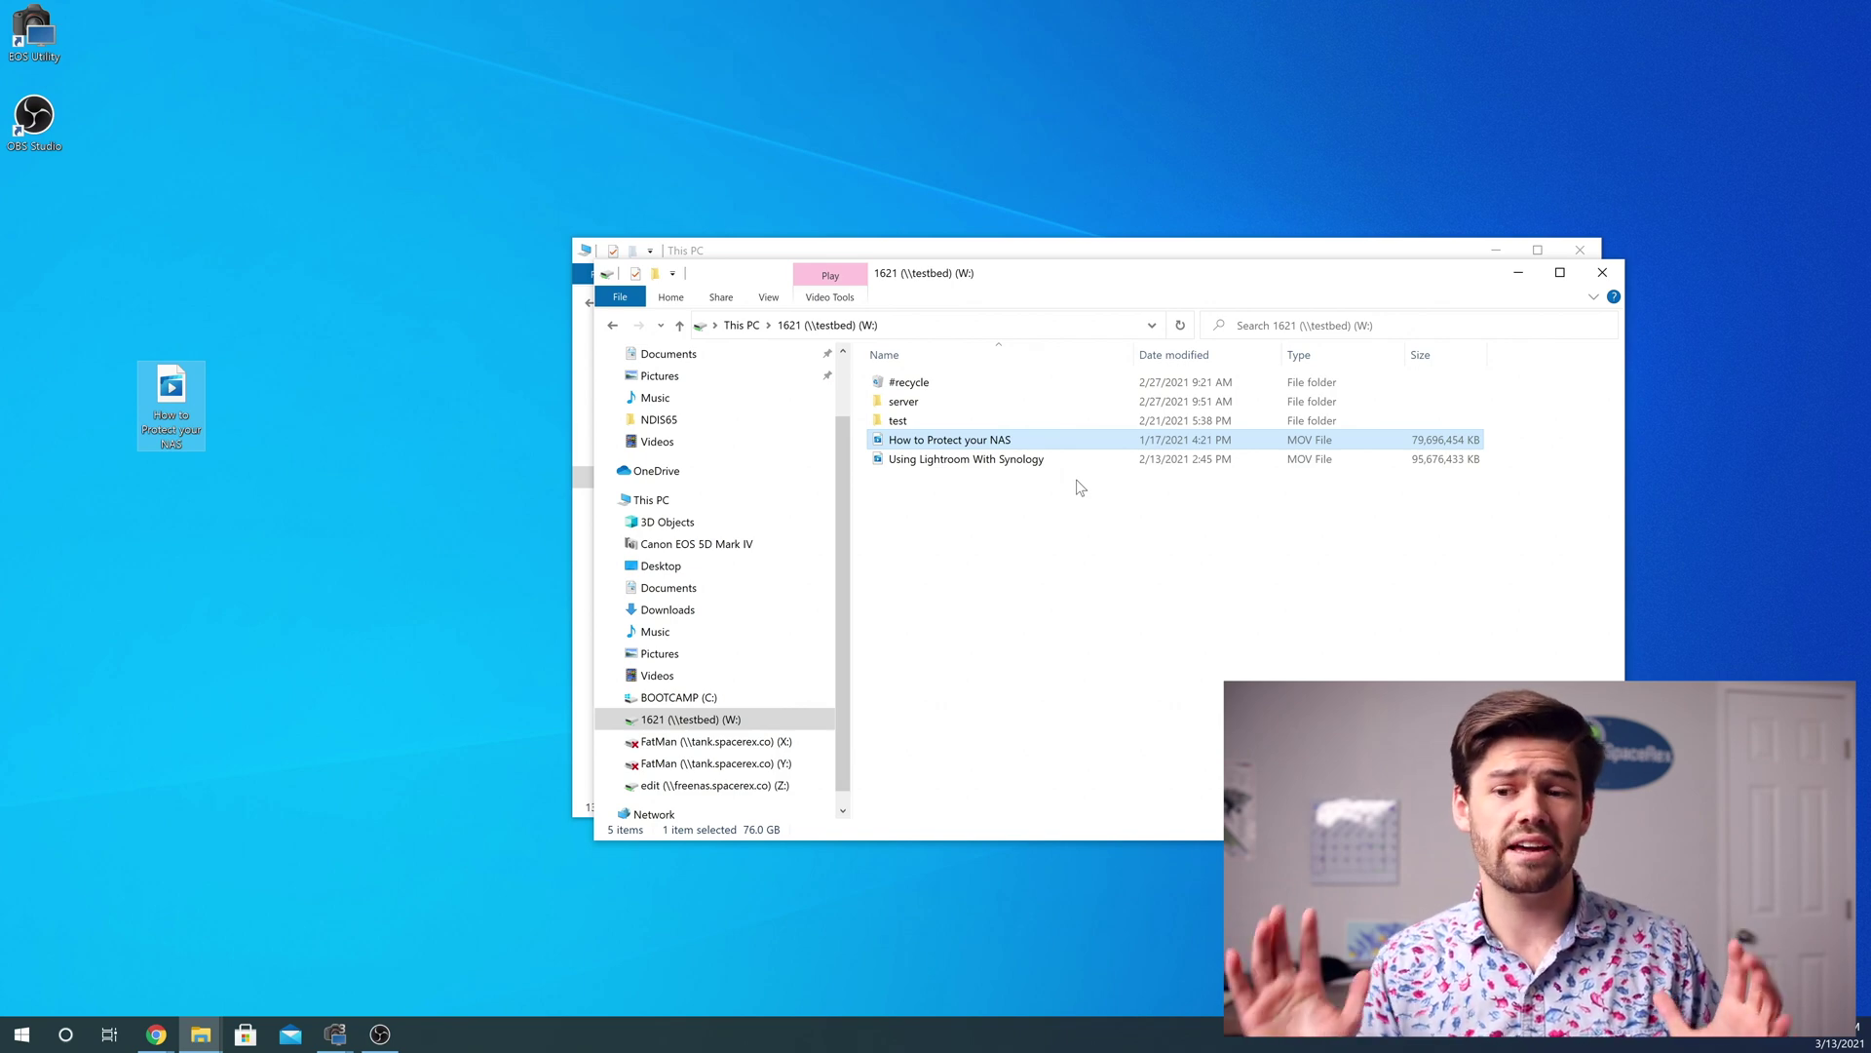
{"action": "key", "text": "shift+Tab"}
{"action": "key", "text": "Down"}
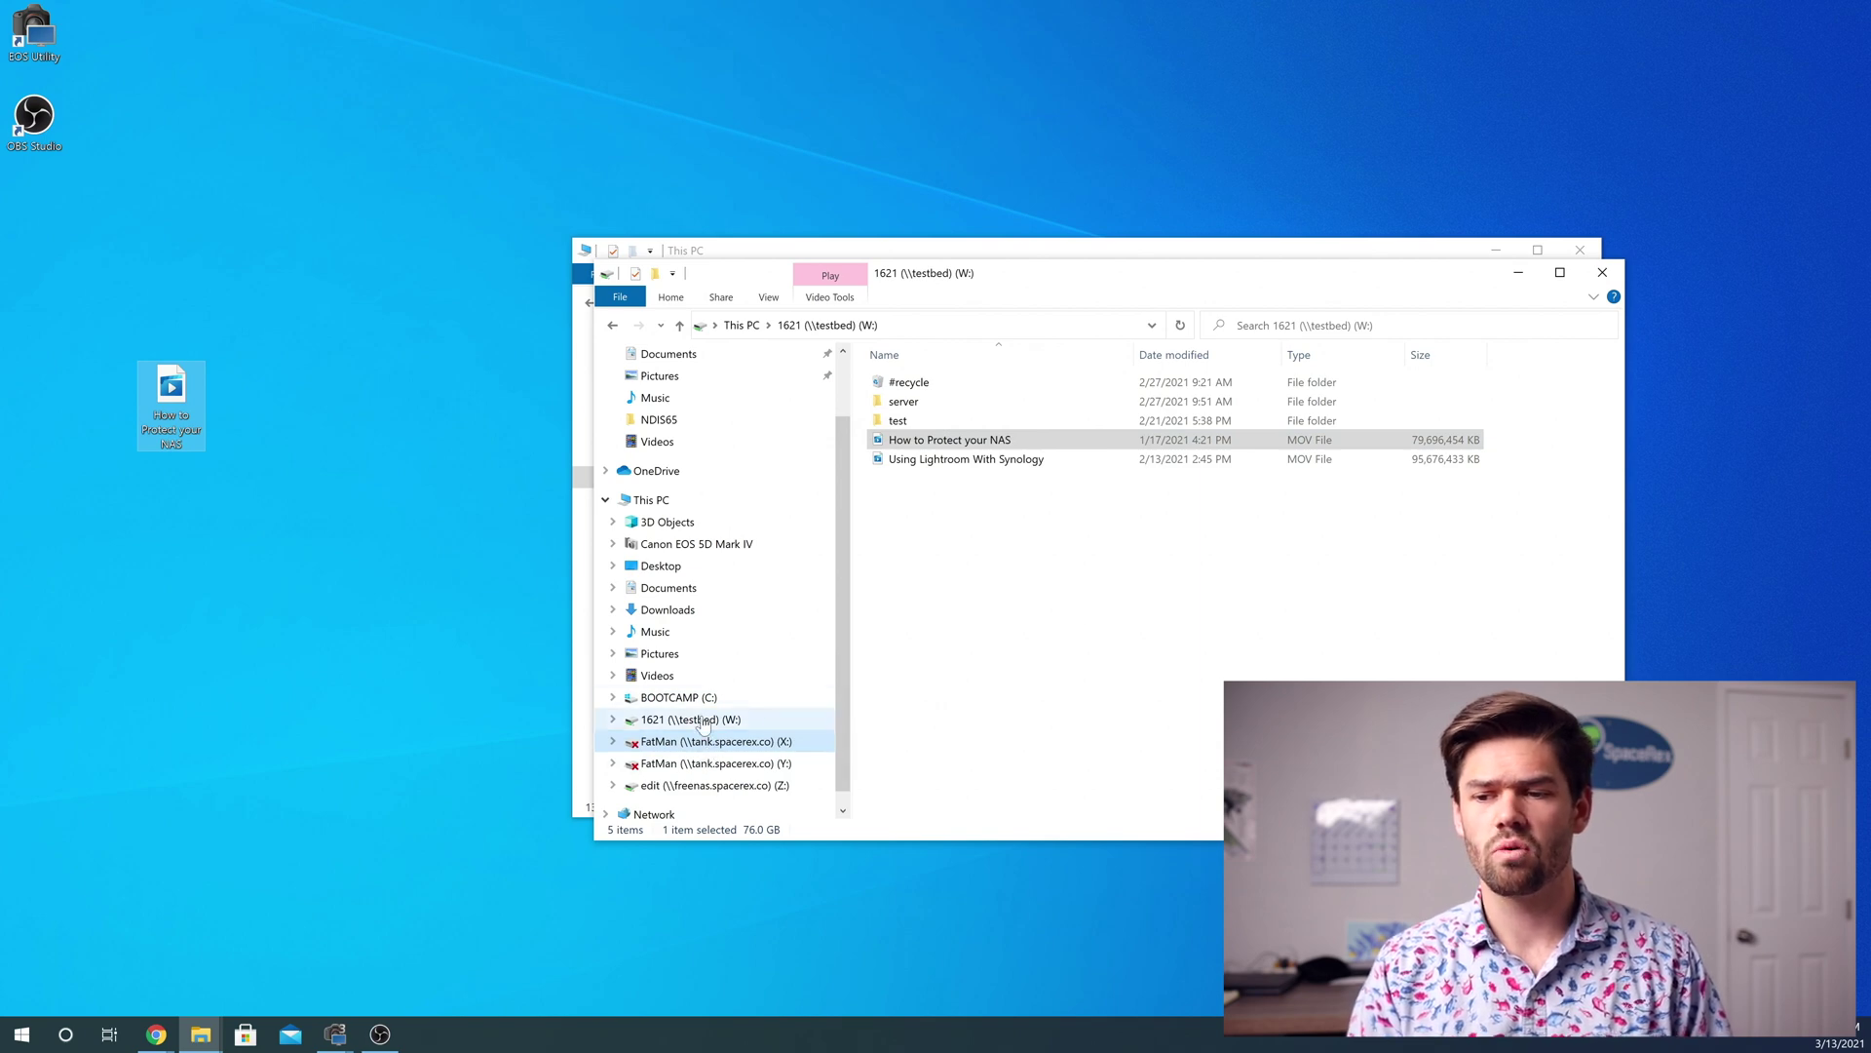
{"action": "right_click", "coordinate": [704, 723]}
{"action": "left_click", "coordinate": [1111, 618]}
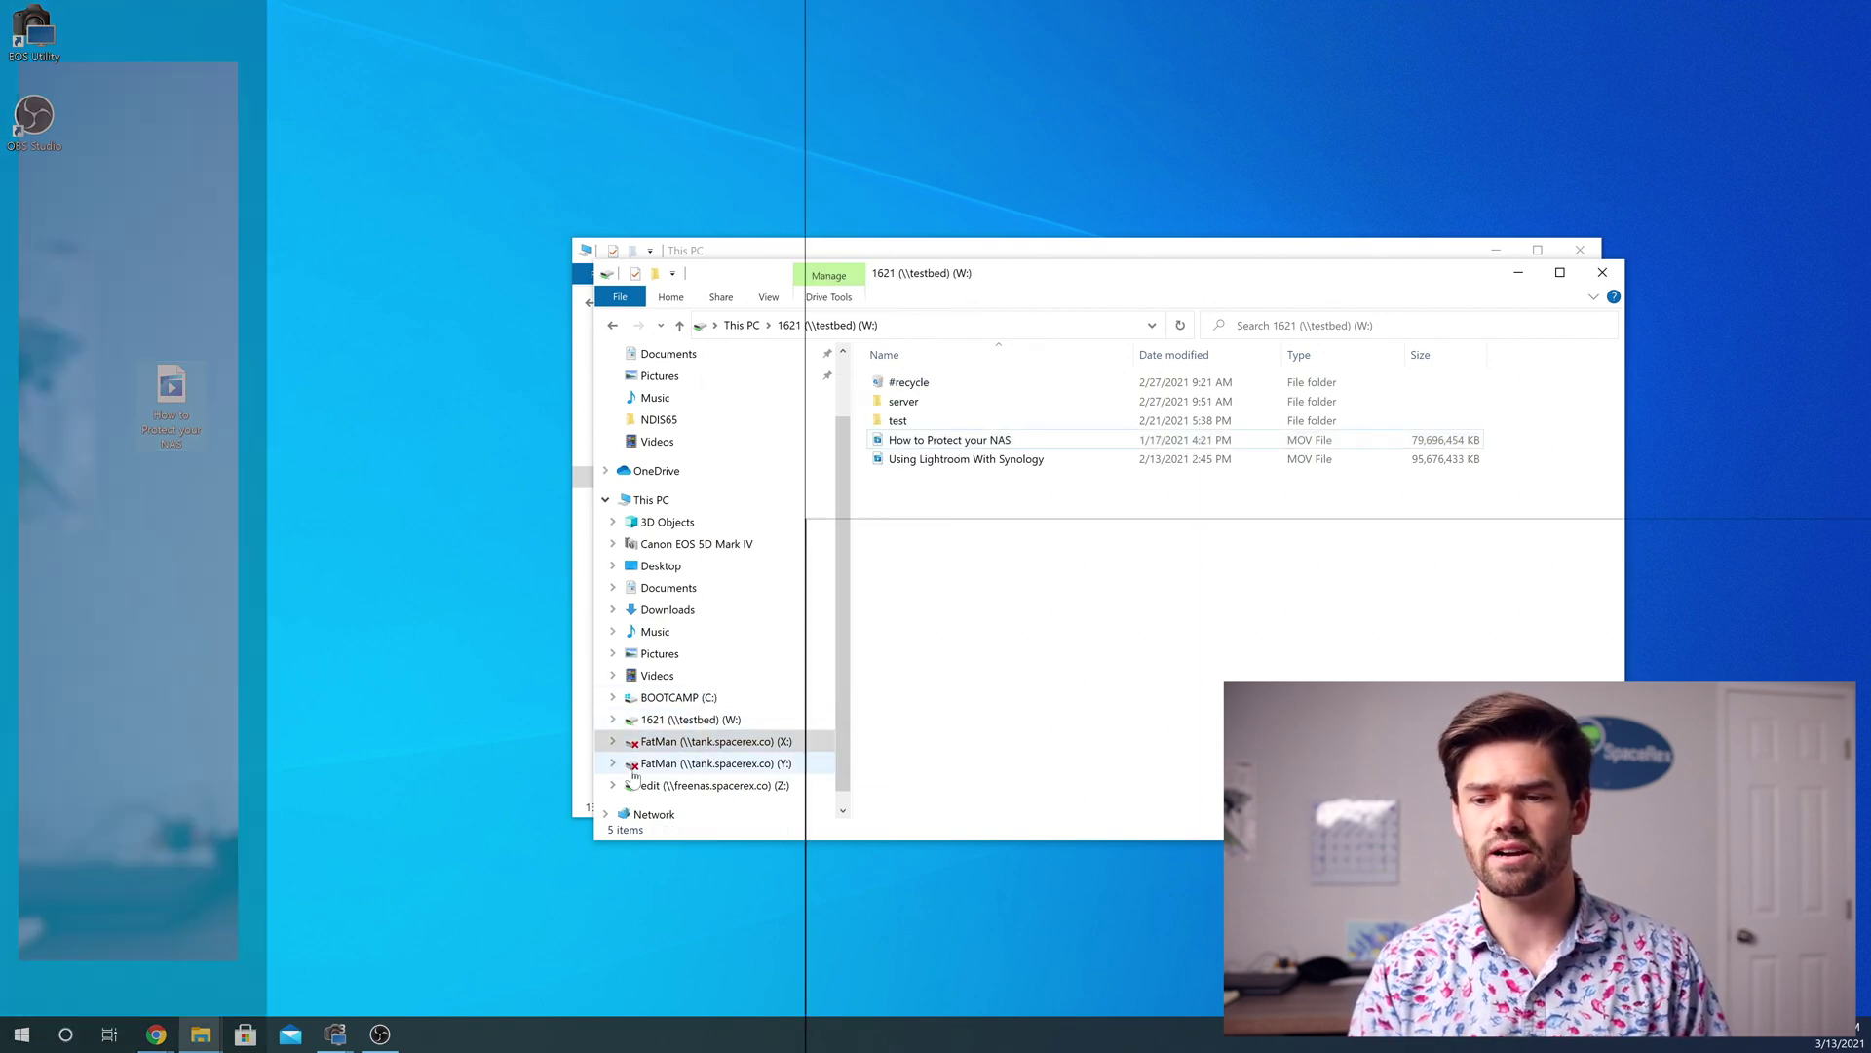